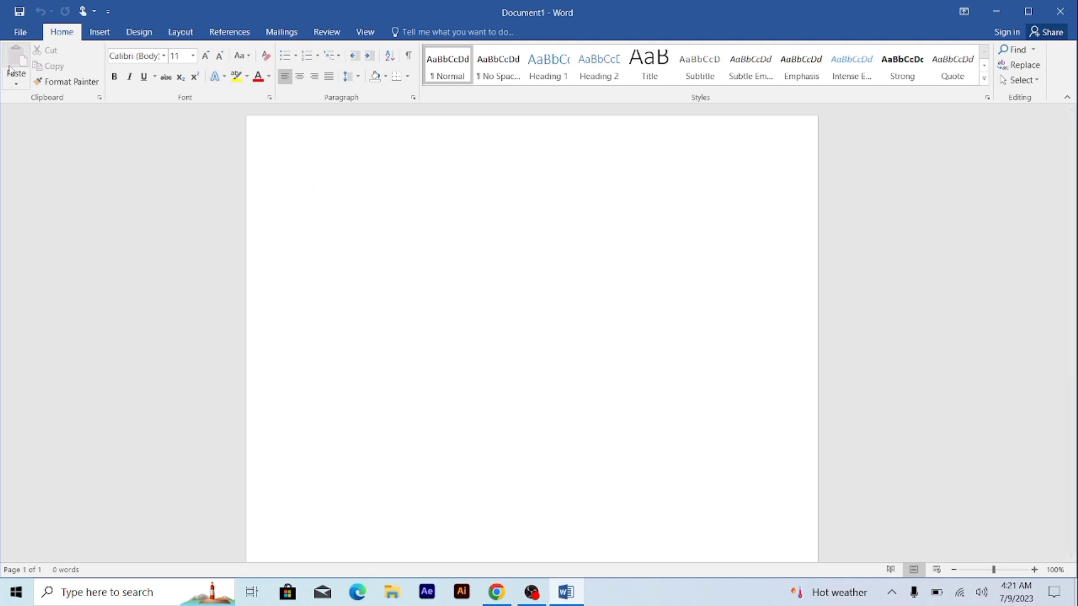
click(17, 35)
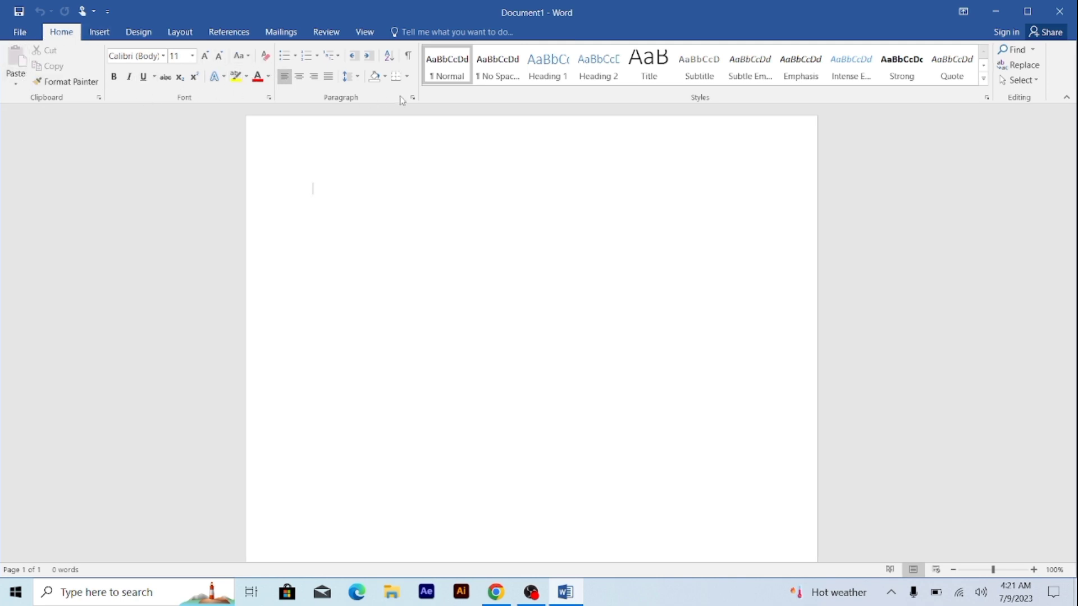
click(283, 174)
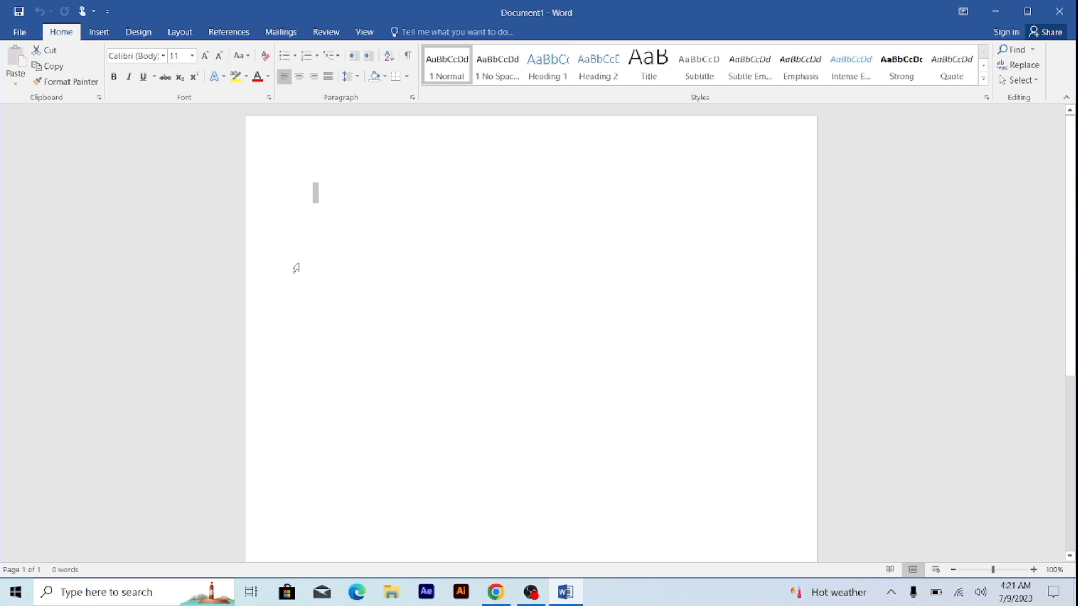
click(346, 273)
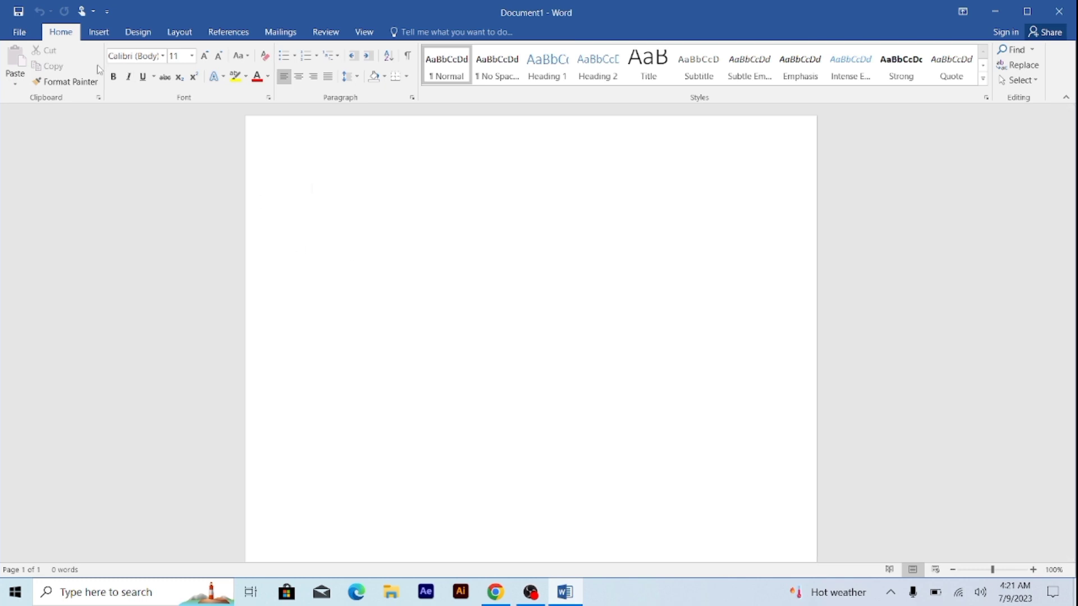
click(11, 85)
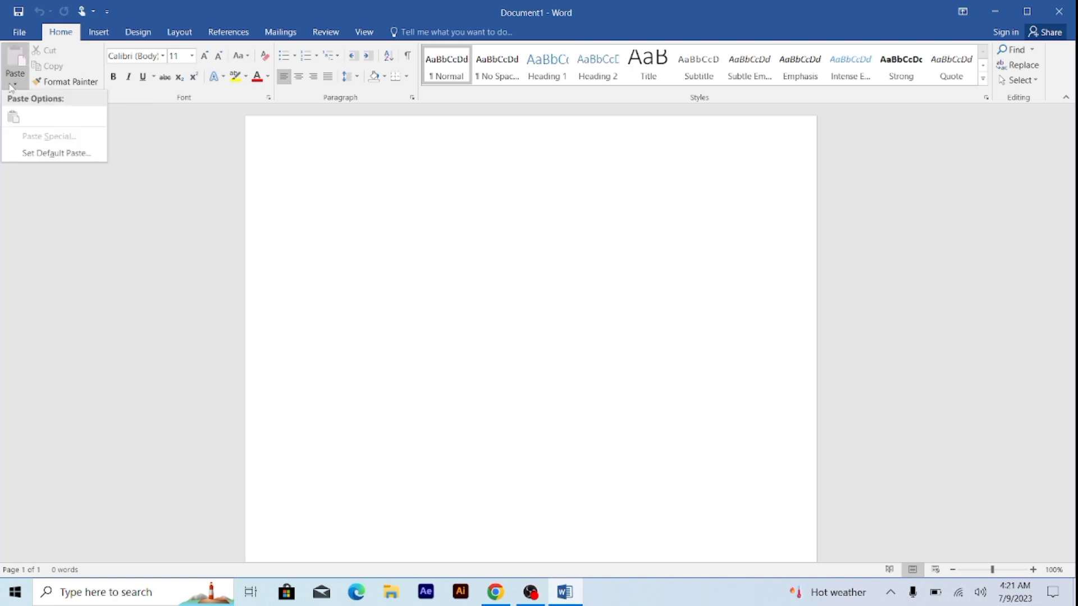
click(11, 87)
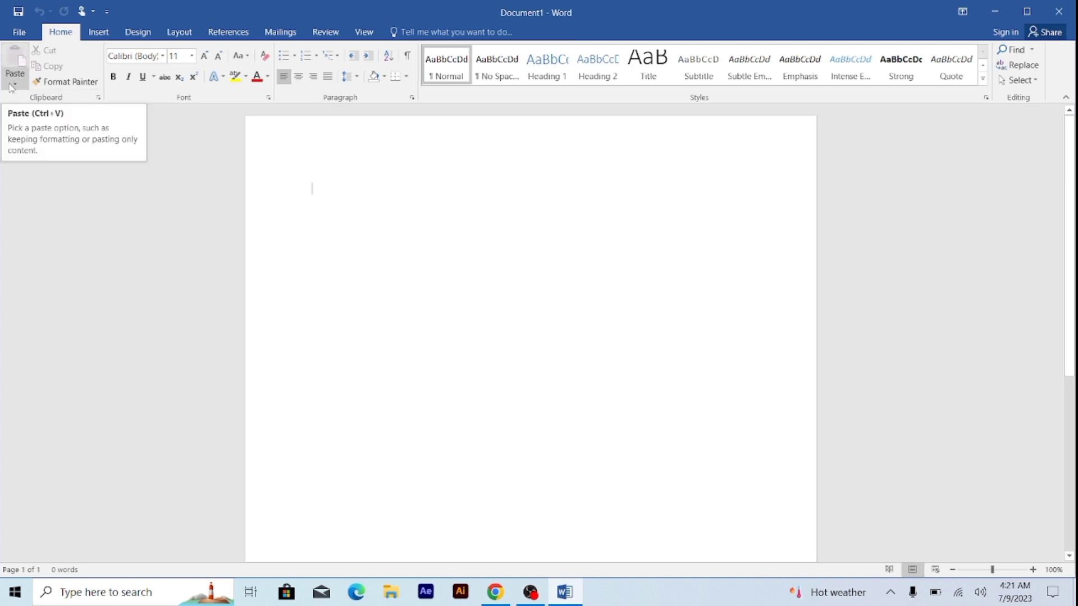
click(10, 87)
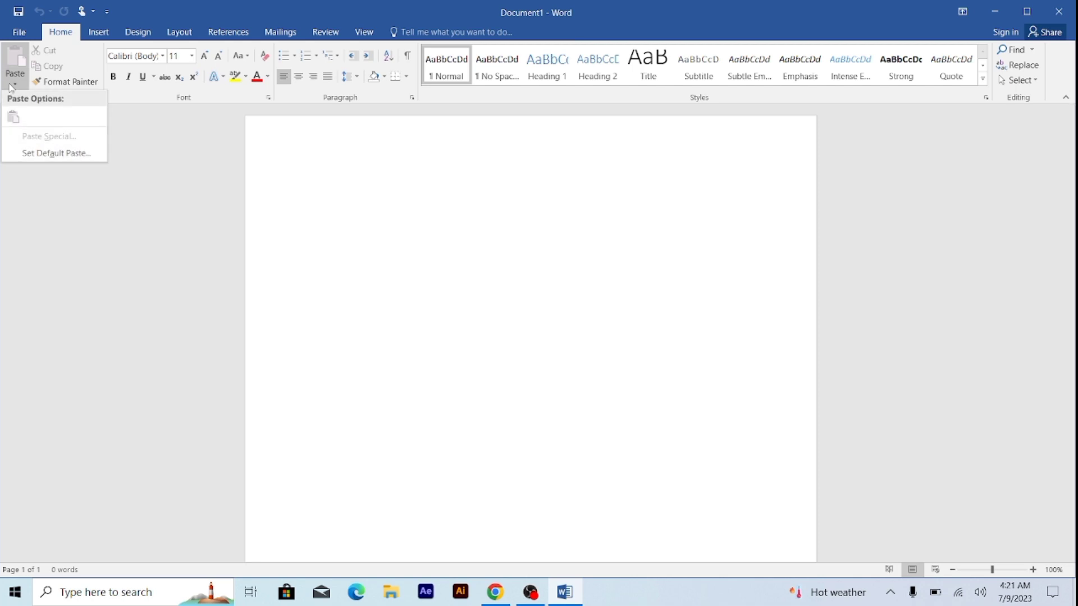
click(11, 87)
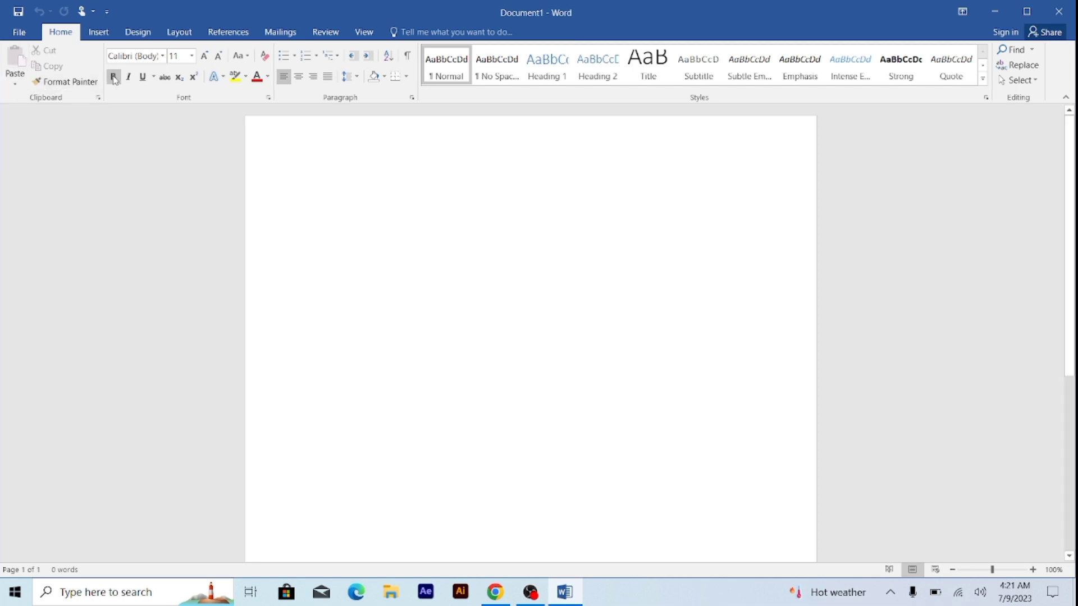
click(161, 56)
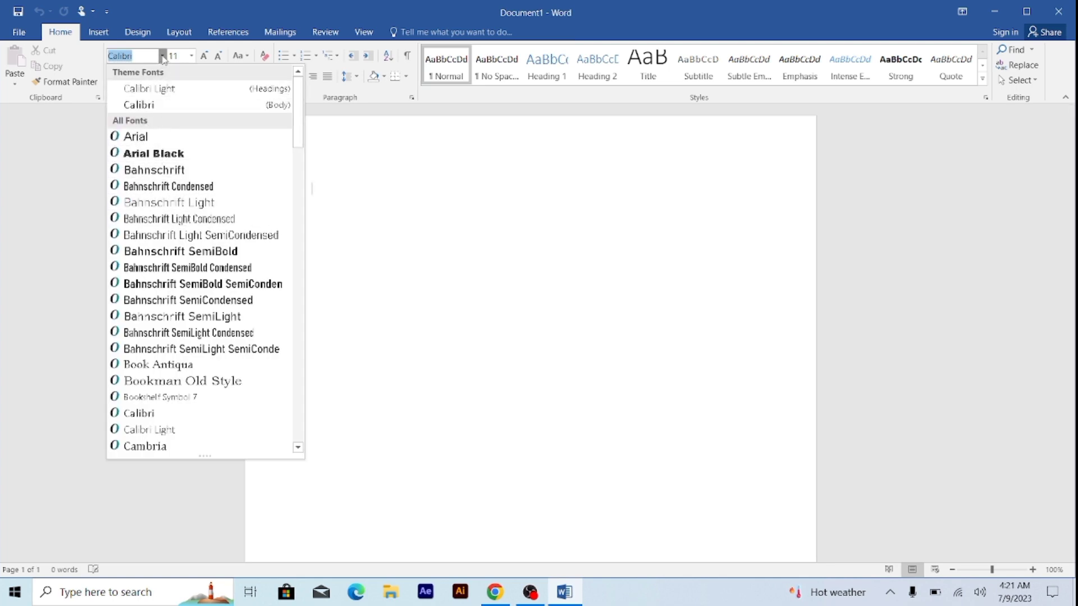
key(Escape)
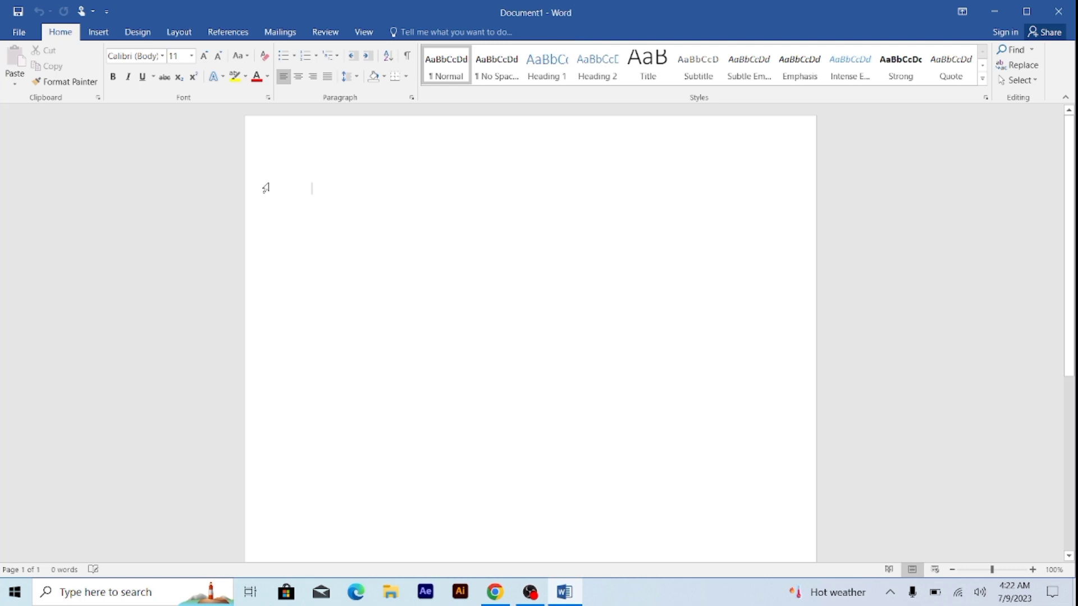
- Enter the text "Youtube Channel" on the first line of the blank document
text(Youtu)
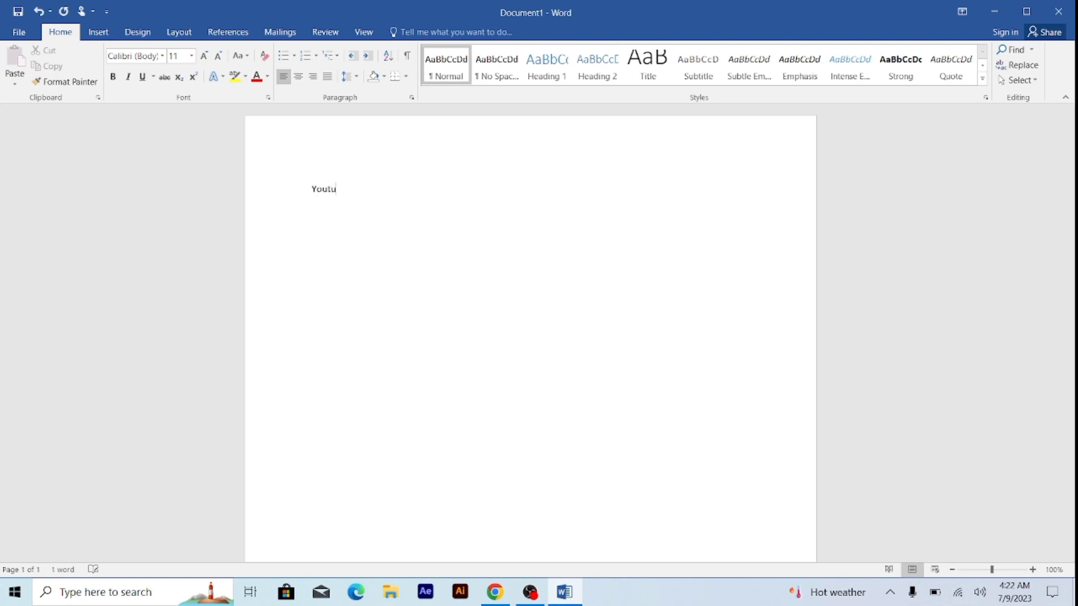
text(be Channel)
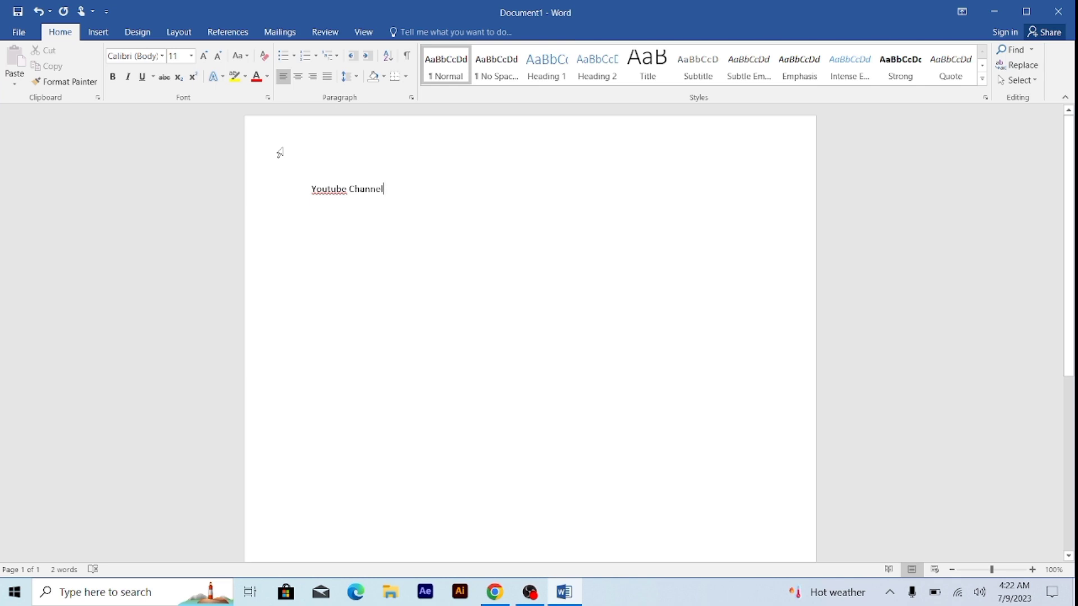
- Format the "Youtube Channel" line in the Arial Black font at size 72
click(279, 152)
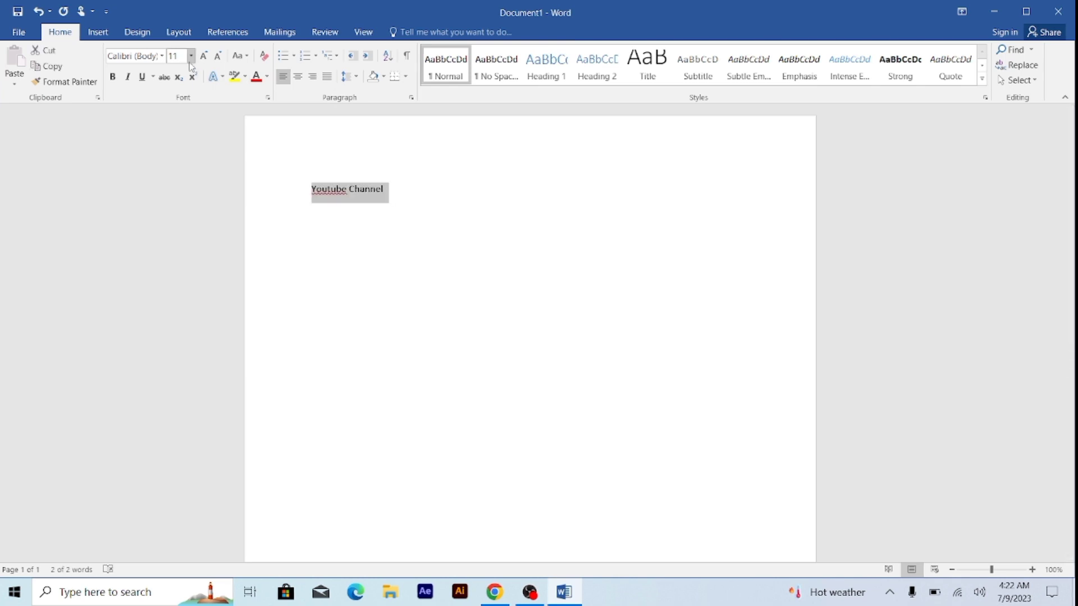
click(161, 56)
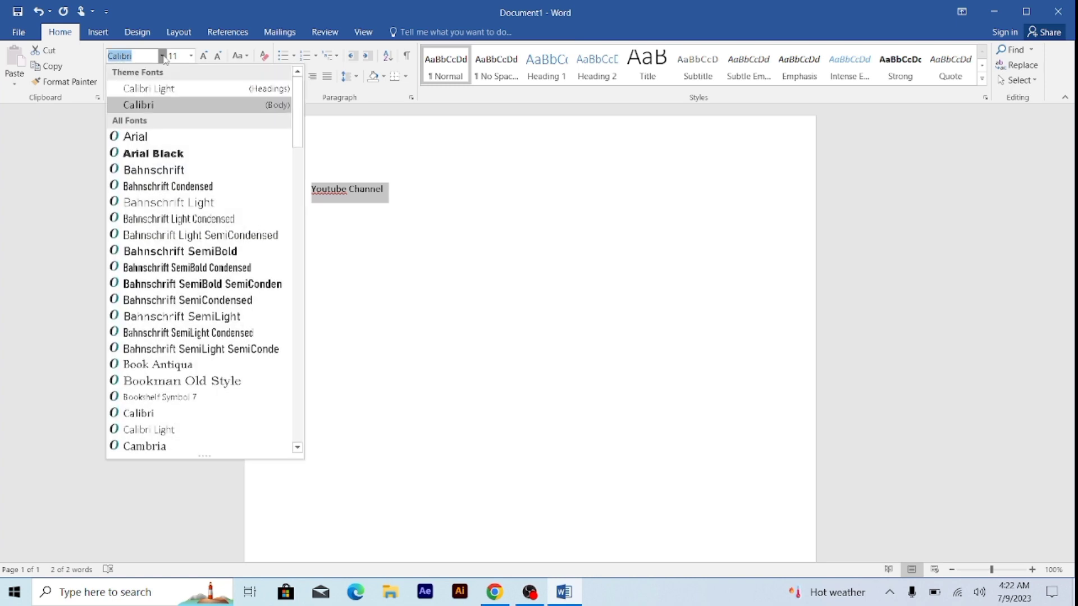
click(163, 156)
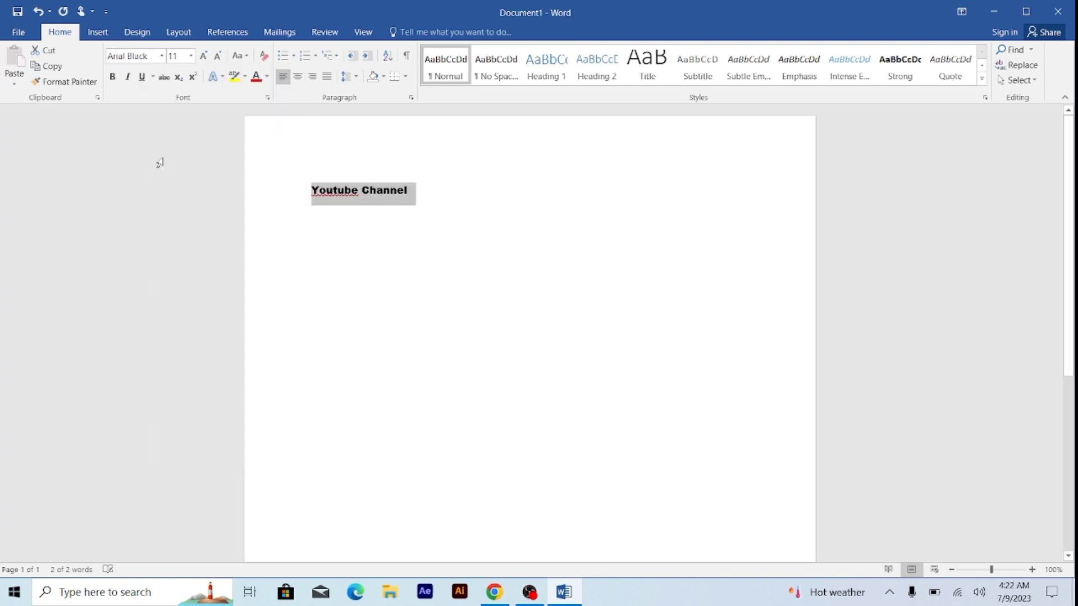
click(191, 56)
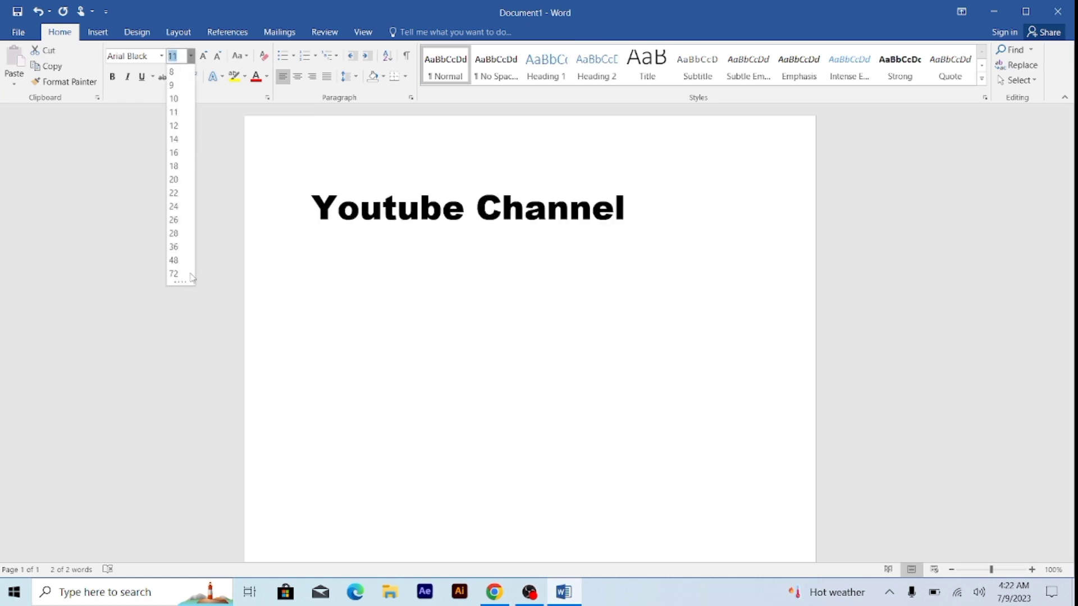
click(172, 273)
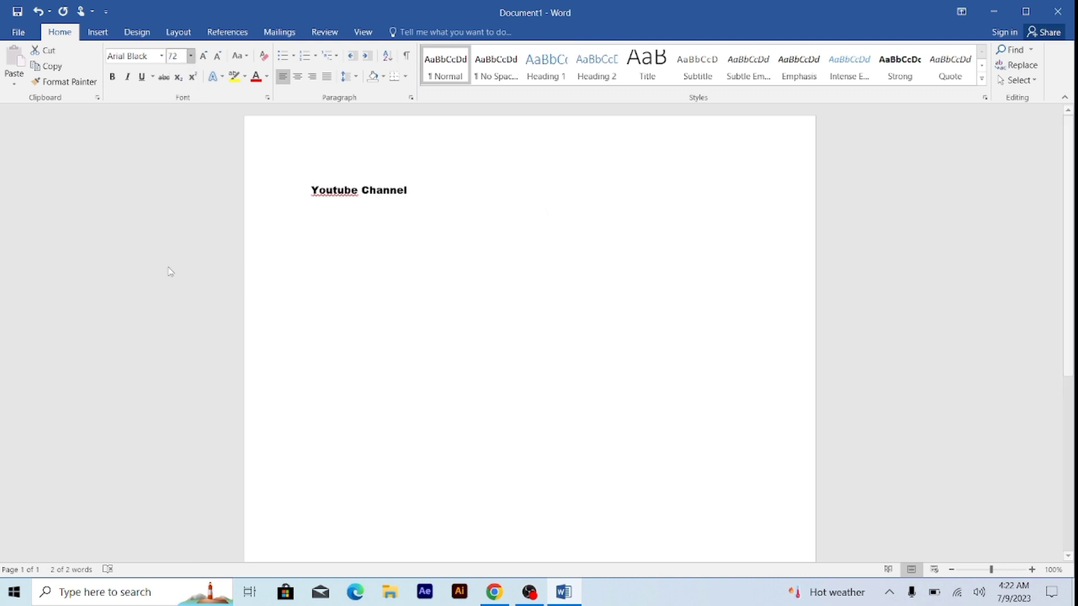
- Try bold formatting on the word "Youtube" and clear the selection
click(284, 155)
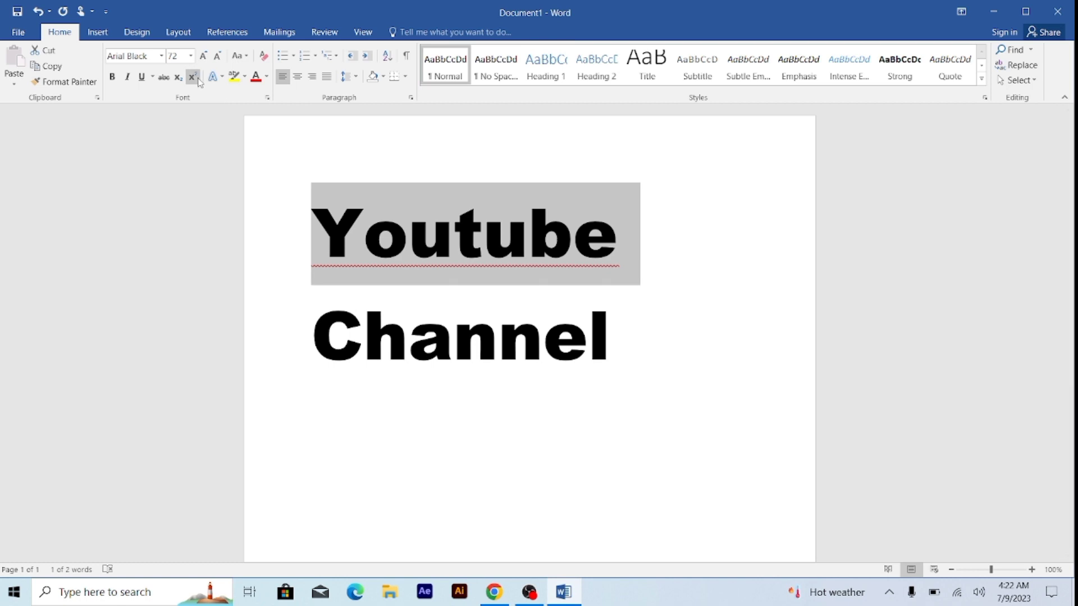
click(114, 76)
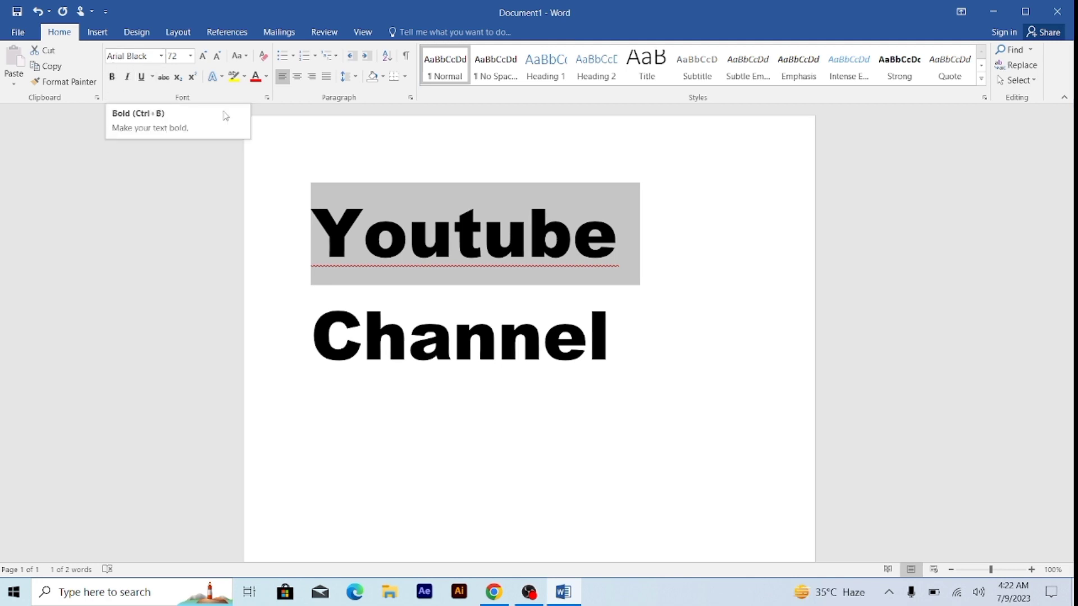
click(303, 197)
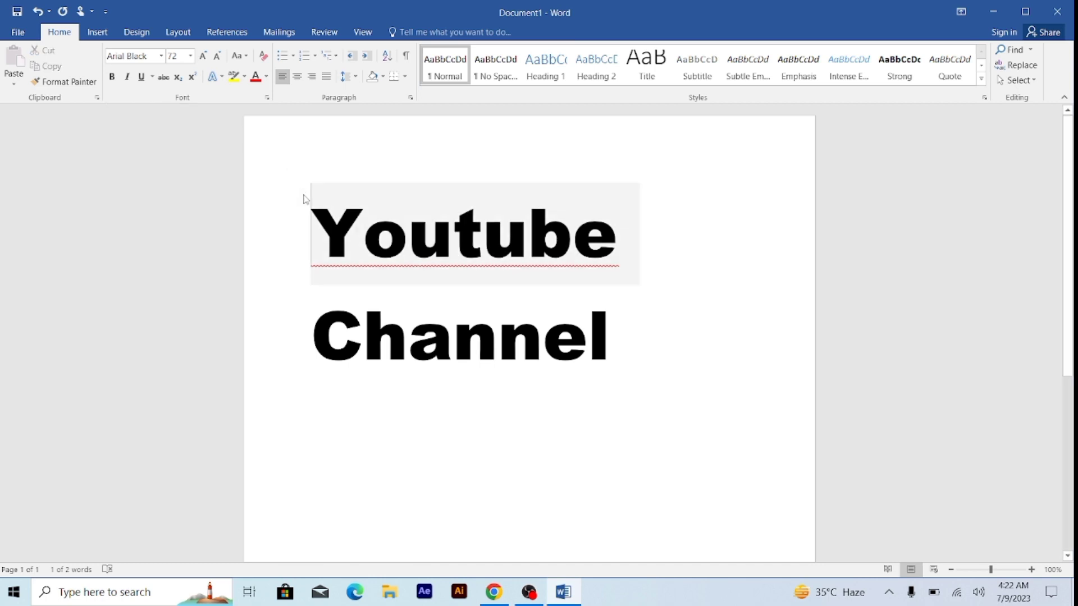
click(316, 219)
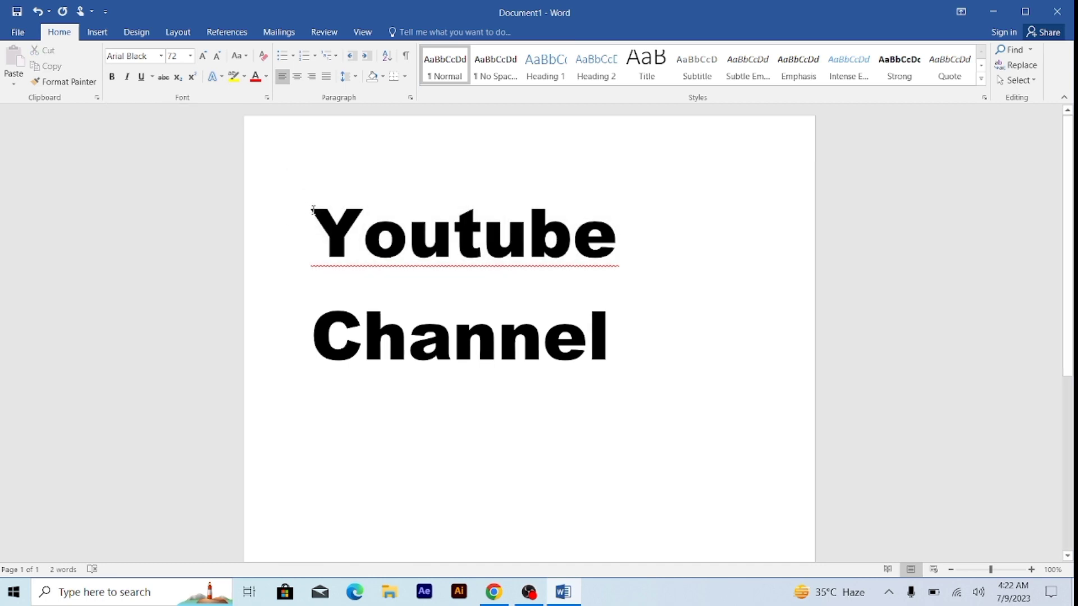
- Change the font of both words, "Youtube Channel", to Calibri (Body)
drag(313, 211, 581, 352)
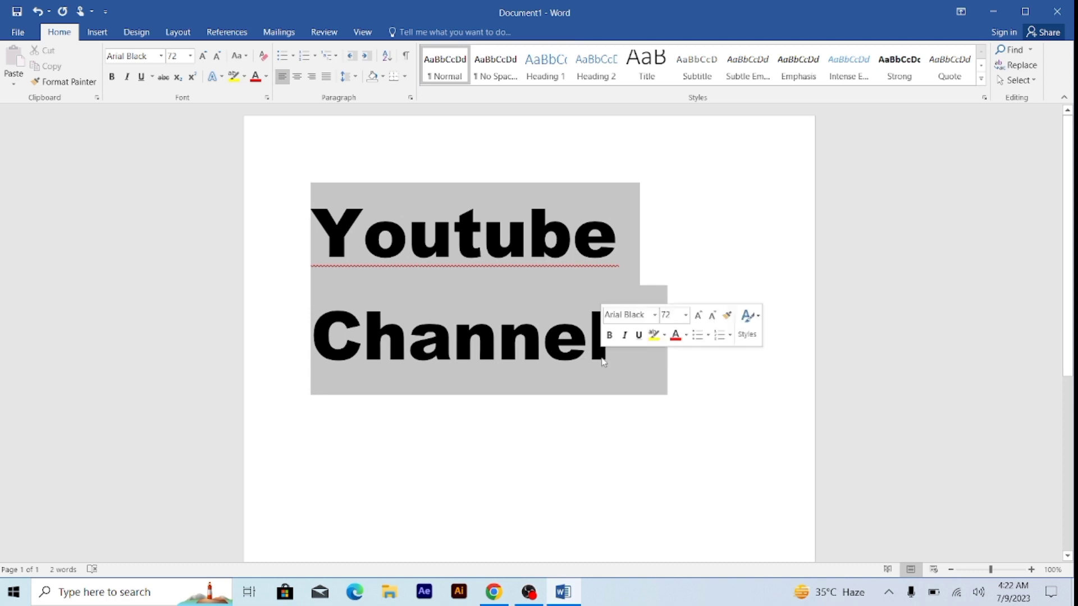
click(161, 56)
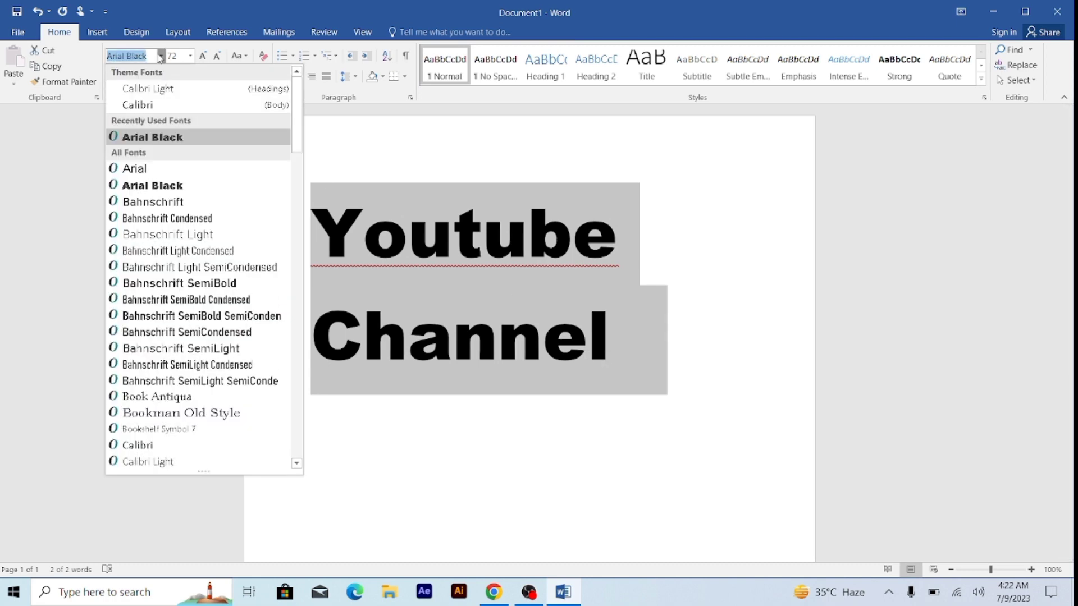
click(147, 107)
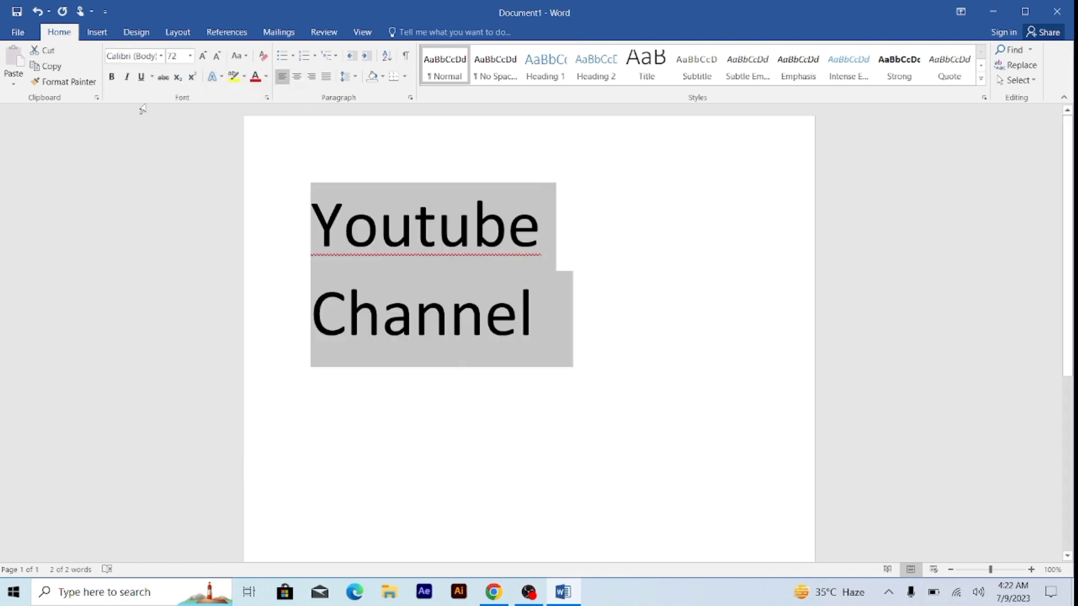
- Toggle bold on the selected "Youtube Channel" text on and off, leaving it not bold
click(113, 77)
click(112, 78)
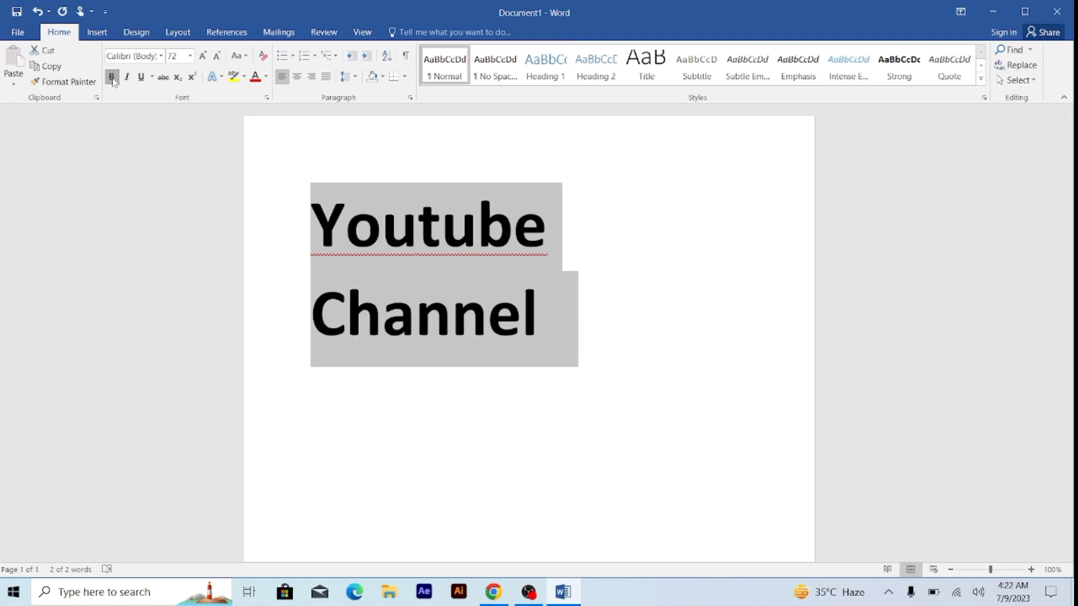
click(112, 78)
click(112, 77)
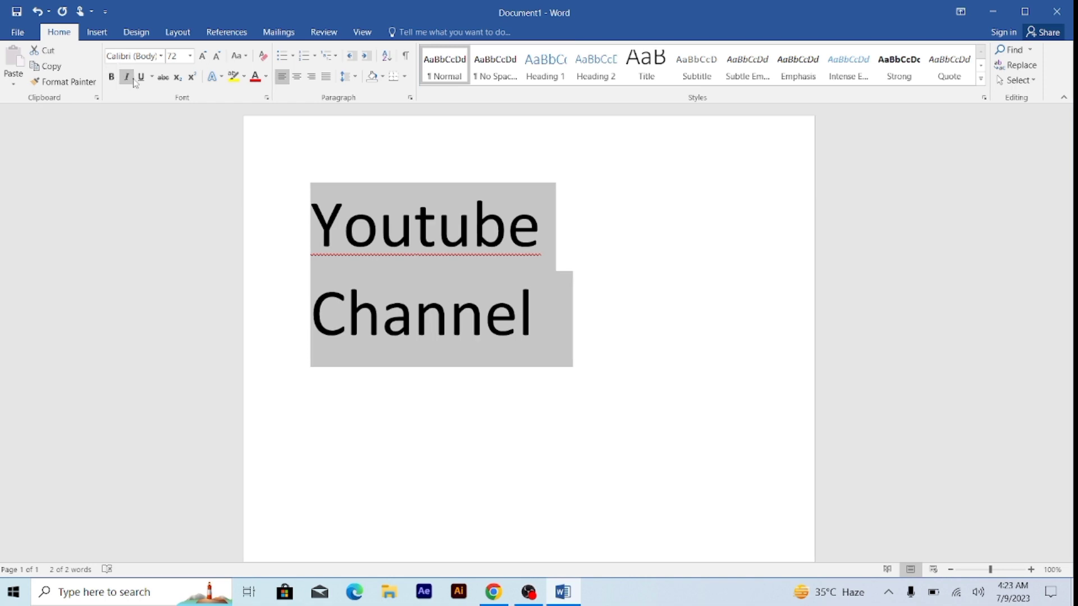
- Try italic and a single underline on the selected text, removing each one again
click(127, 77)
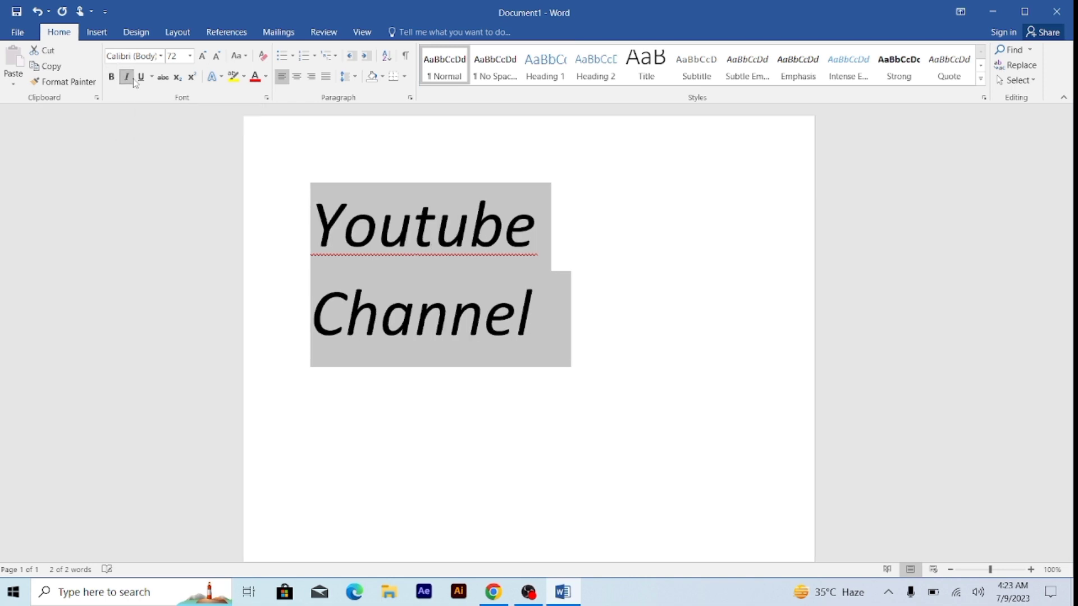
click(135, 82)
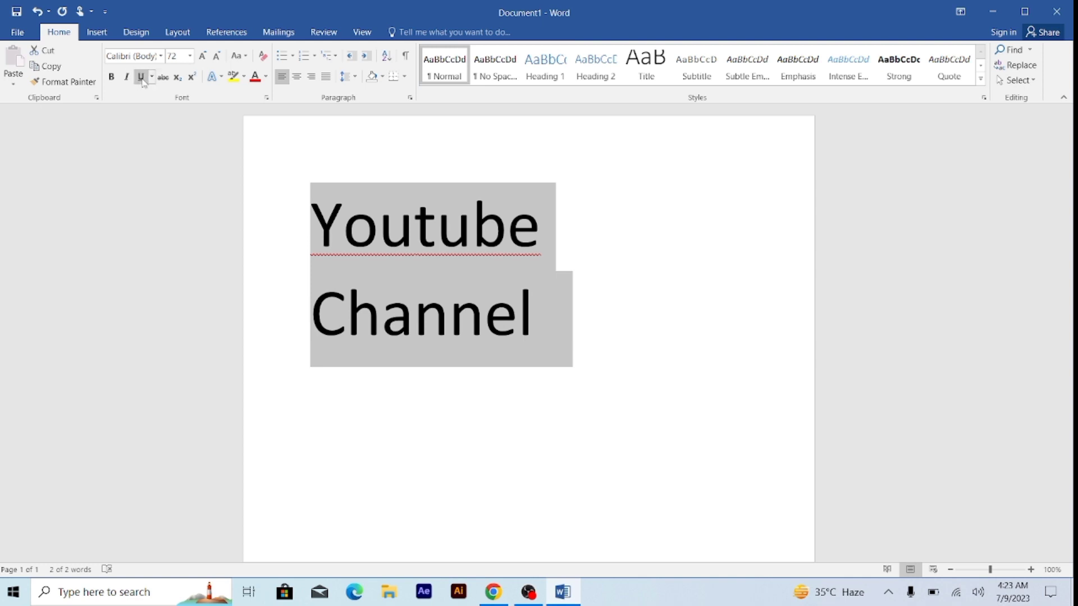
click(141, 78)
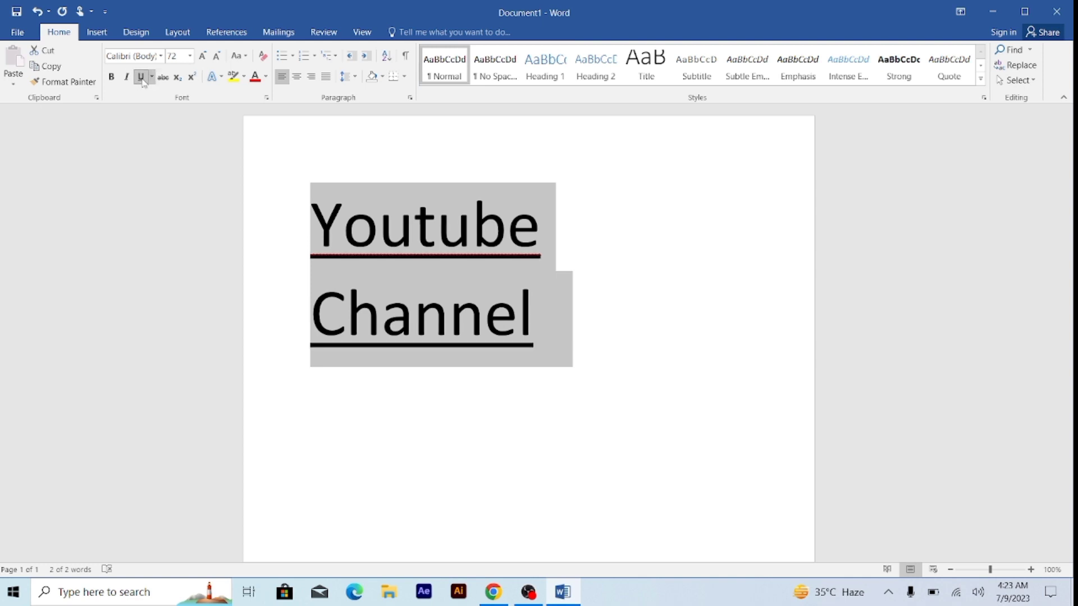
click(141, 78)
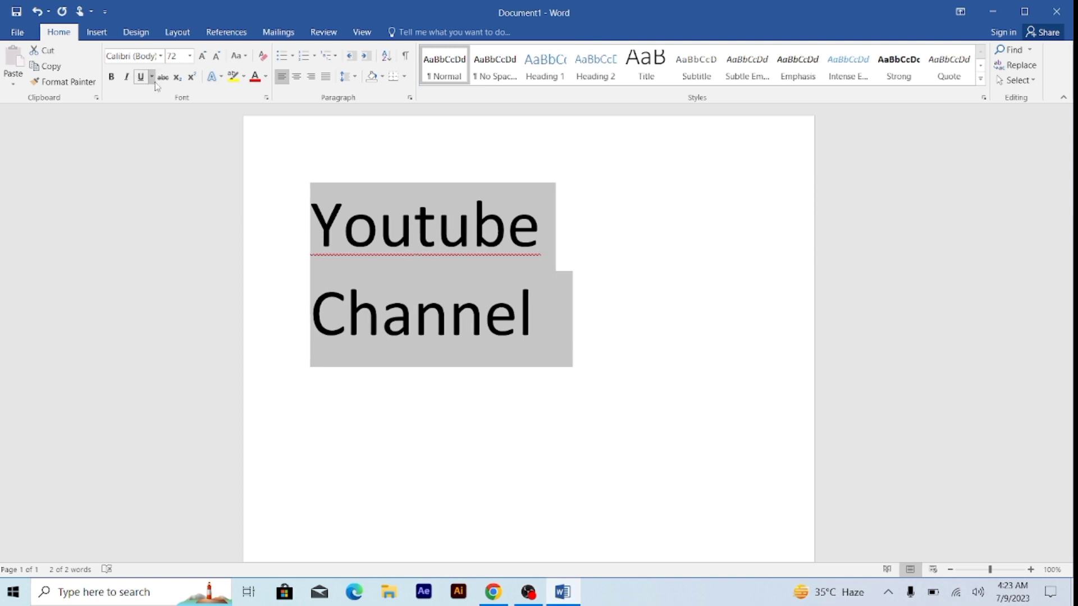
- Apply a double underline to the "Youtube Channel" text and deselect it
click(155, 83)
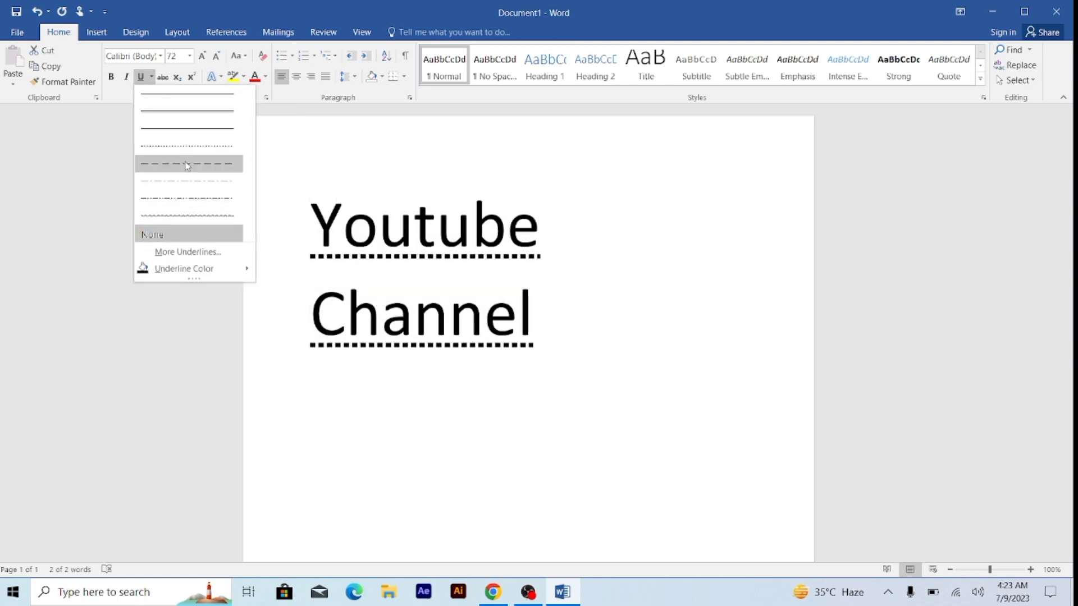
click(174, 112)
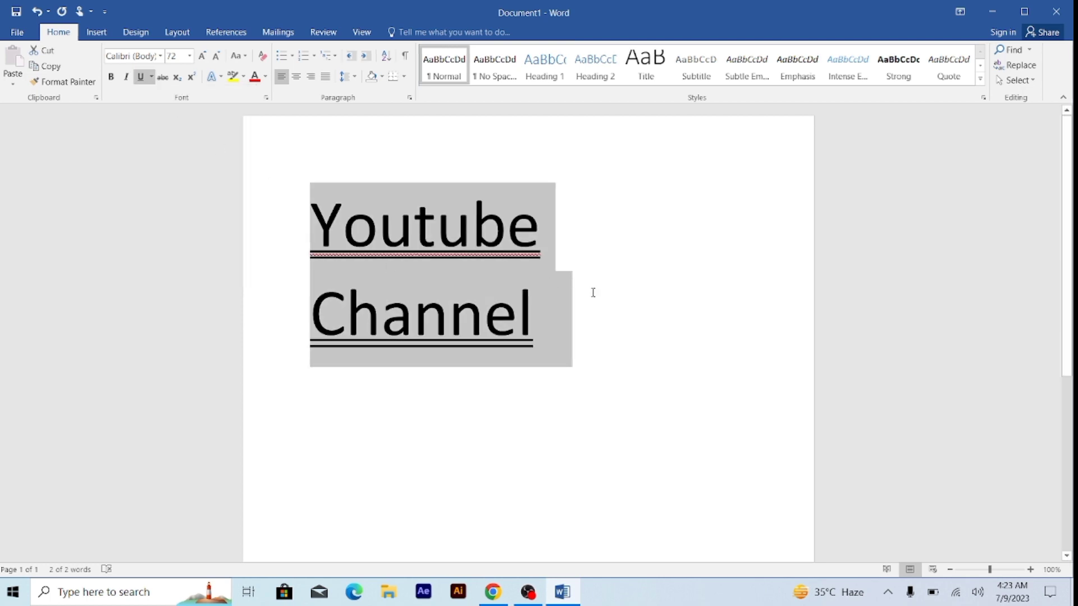
click(640, 300)
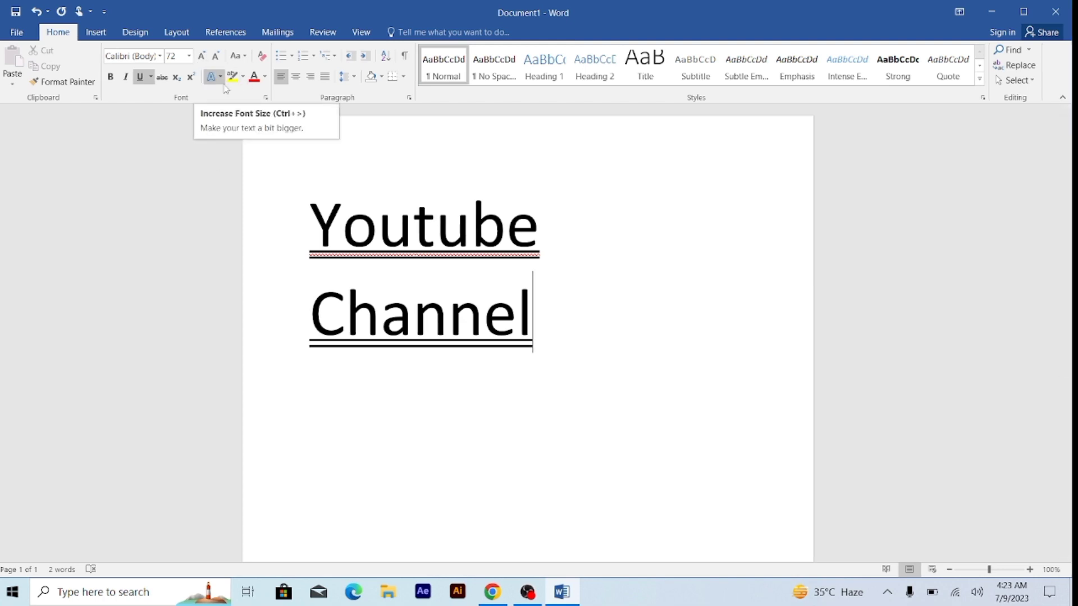
- Enlarge the whole "Youtube Channel" text stepwise to size 90 and reduce it one step to 80
drag(330, 210, 577, 317)
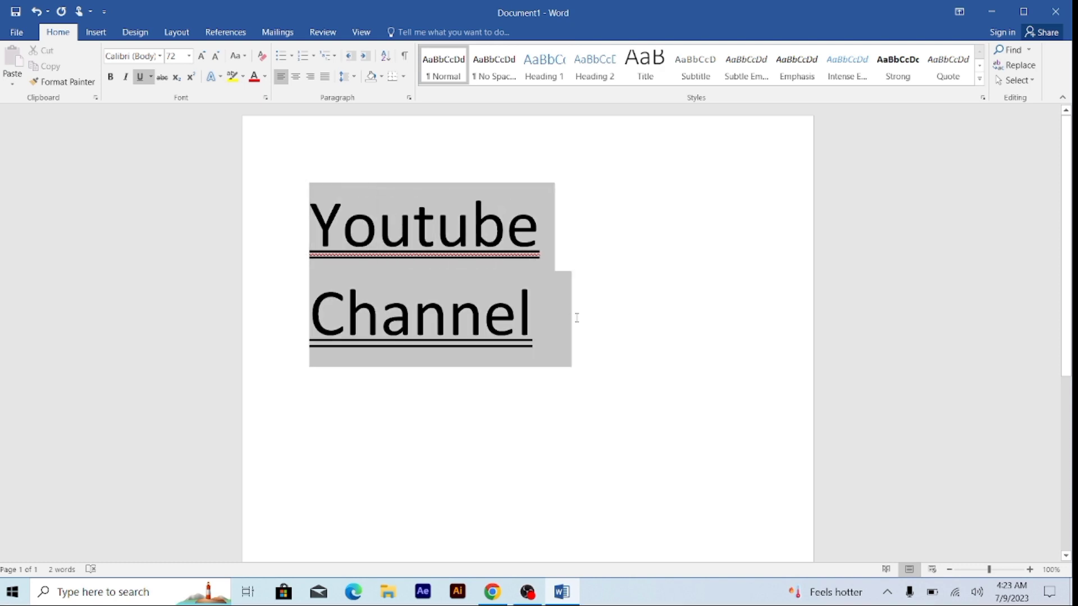
click(202, 57)
click(202, 57)
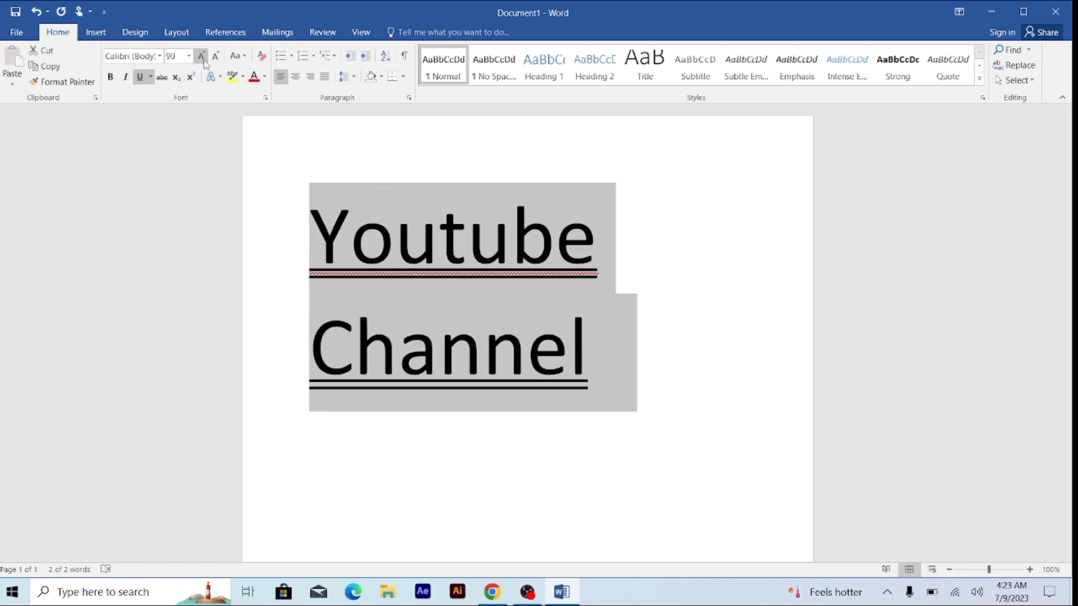
click(216, 56)
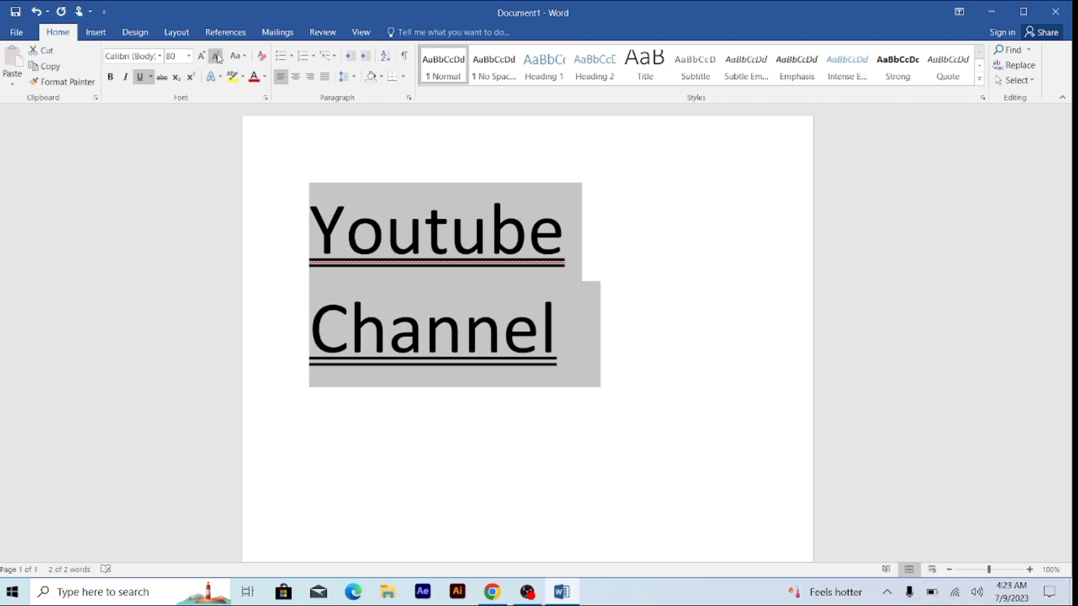
- Reduce the "Youtube Channel" text to size 72 and change its case to sentence case and finally to lowercase
click(216, 57)
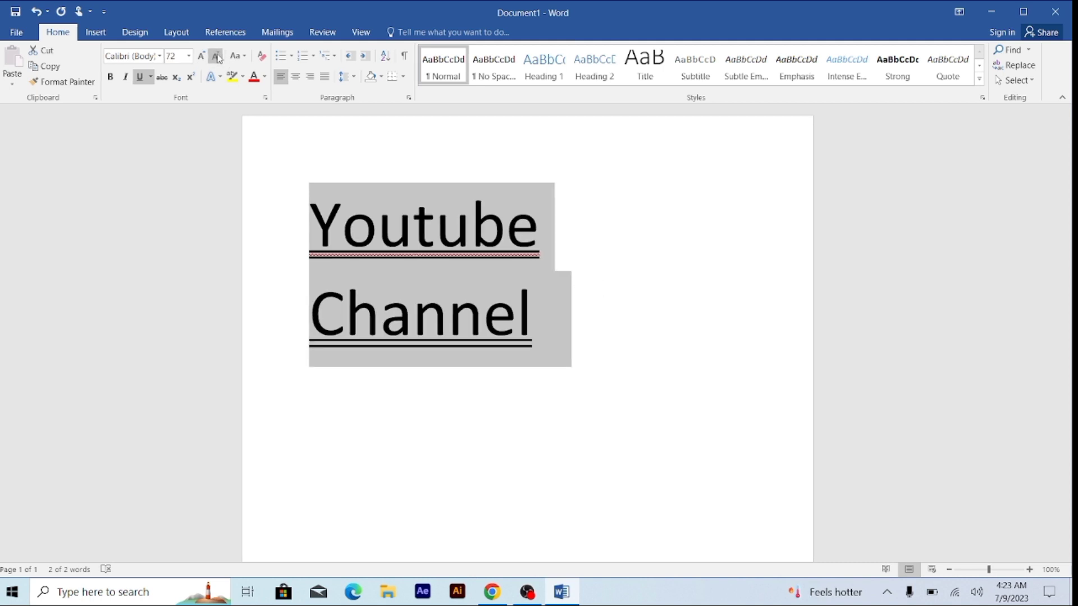
click(246, 59)
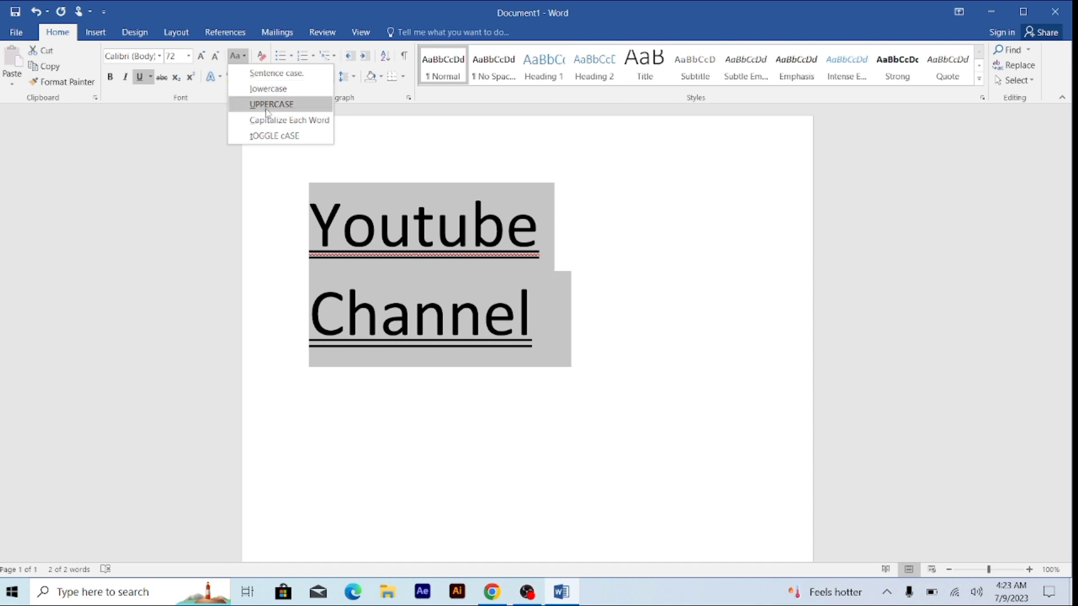
click(270, 73)
click(243, 57)
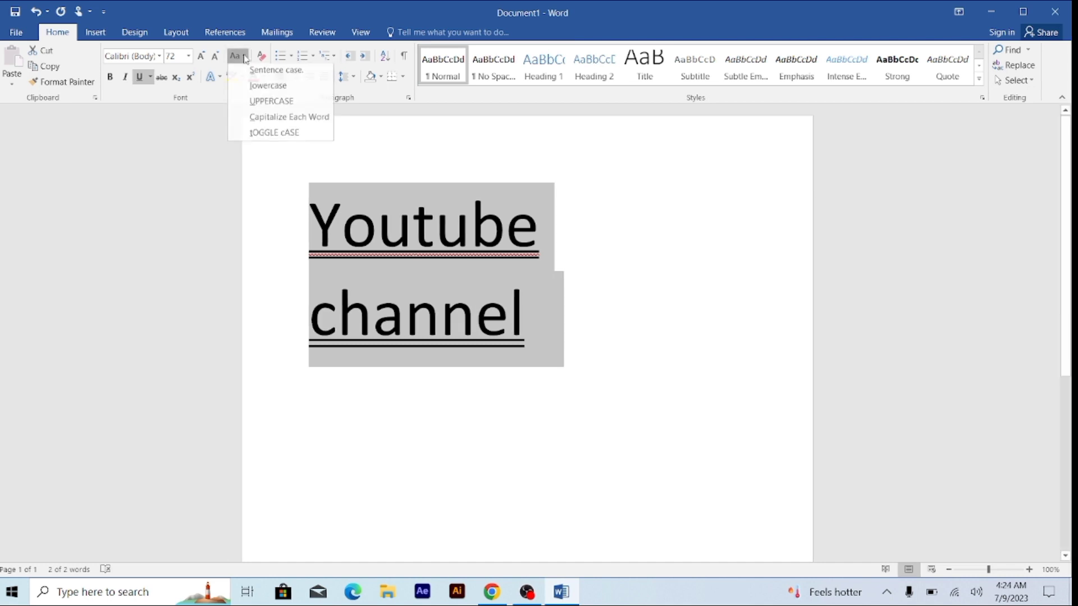
click(259, 87)
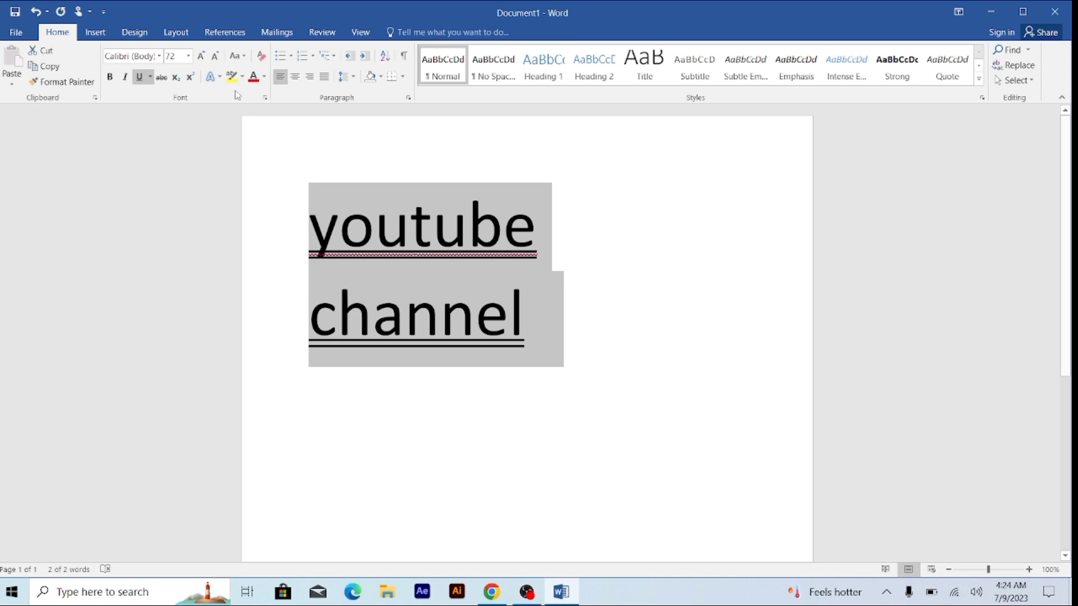
- Change the text's case to UPPERCASE, switch it to Capitalize Each Word, and deselect the text
click(250, 59)
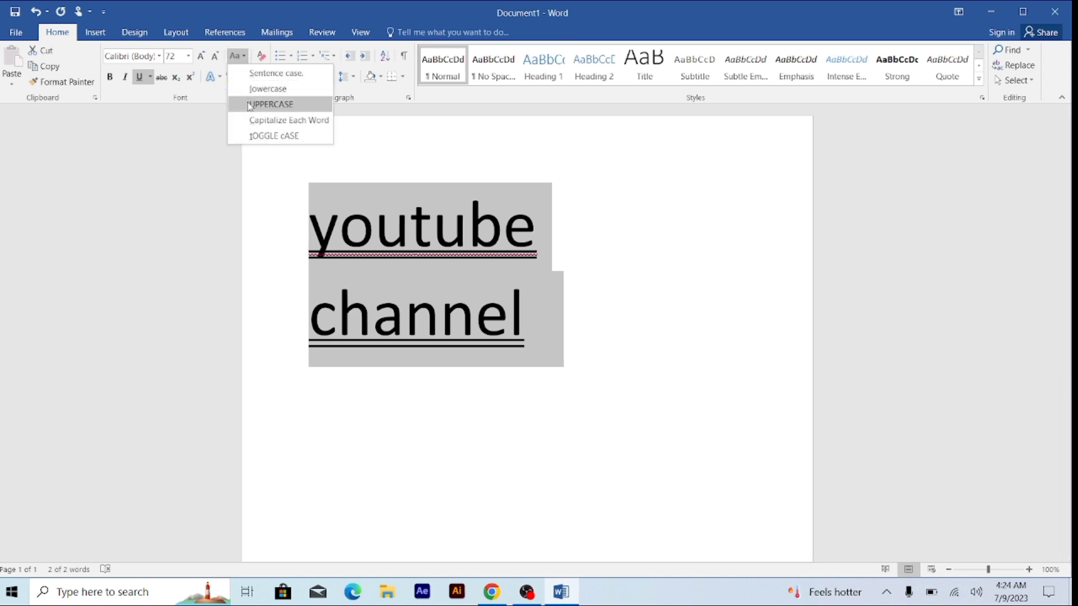
click(248, 103)
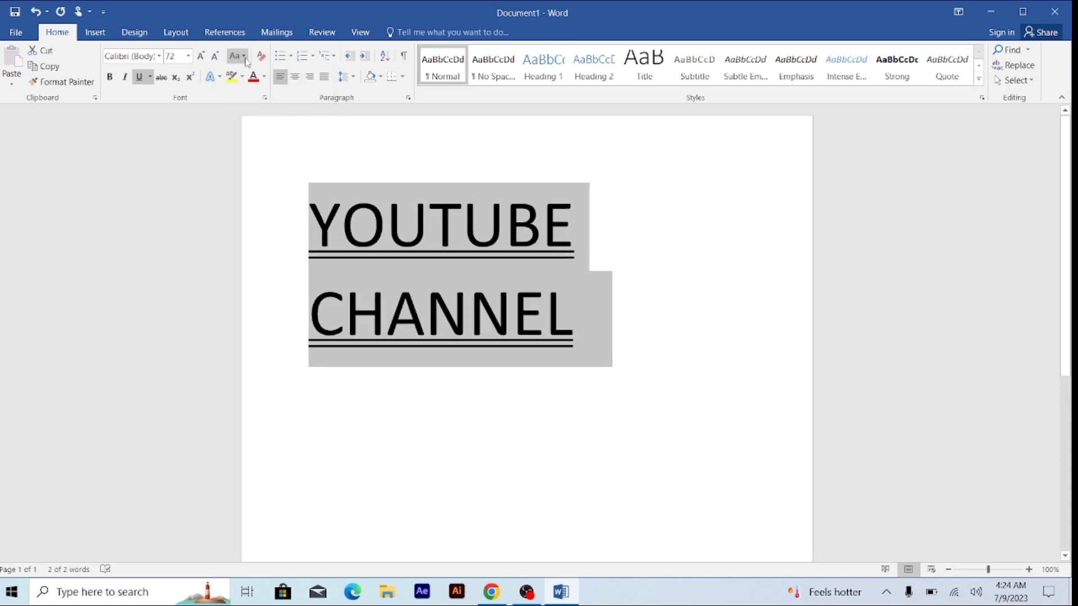
click(235, 56)
click(256, 120)
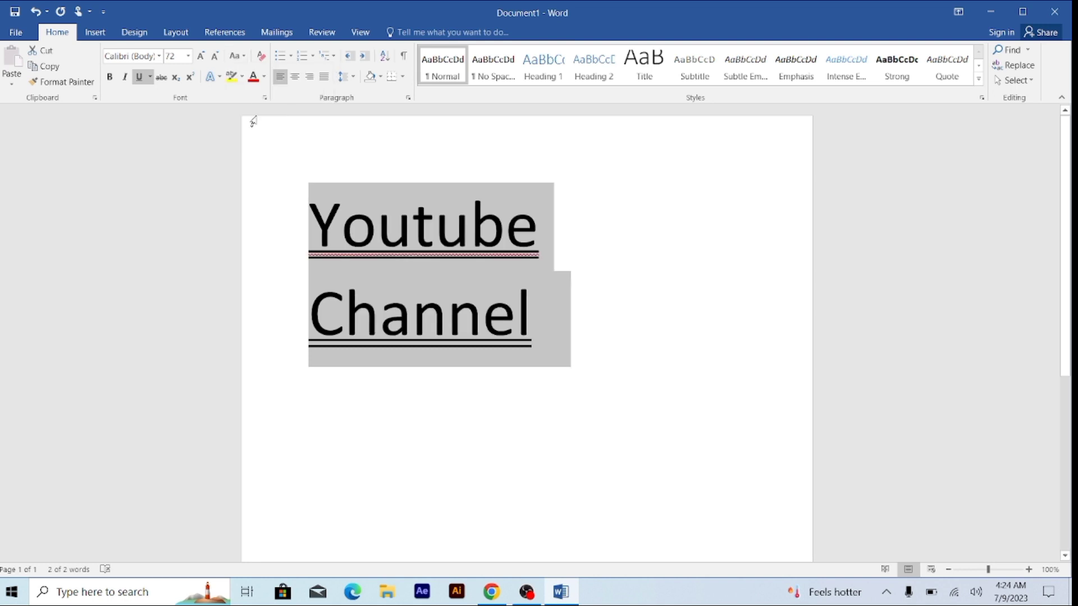
click(252, 122)
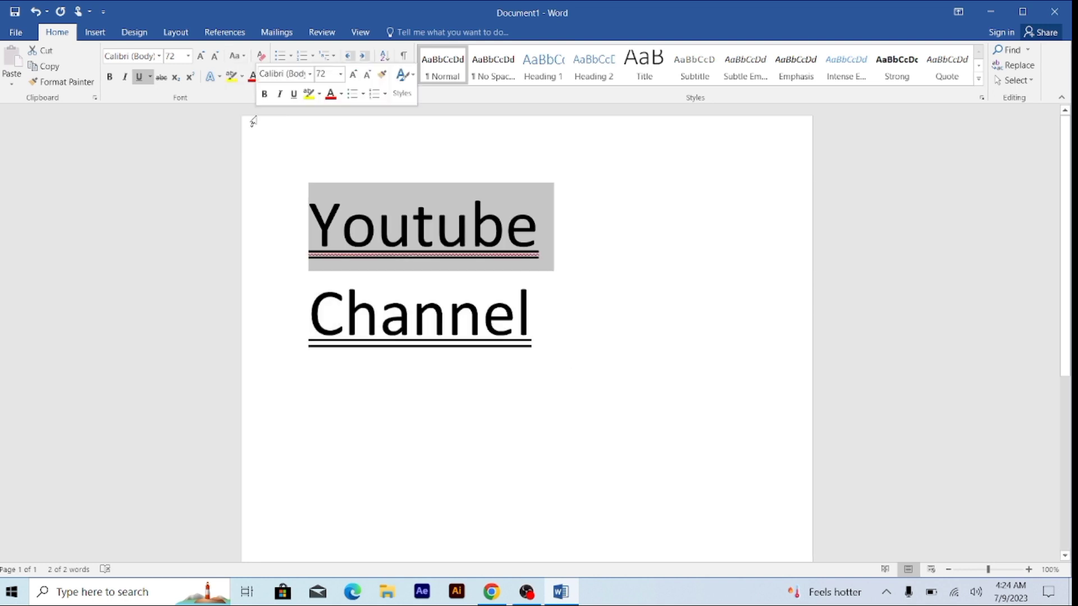
click(307, 159)
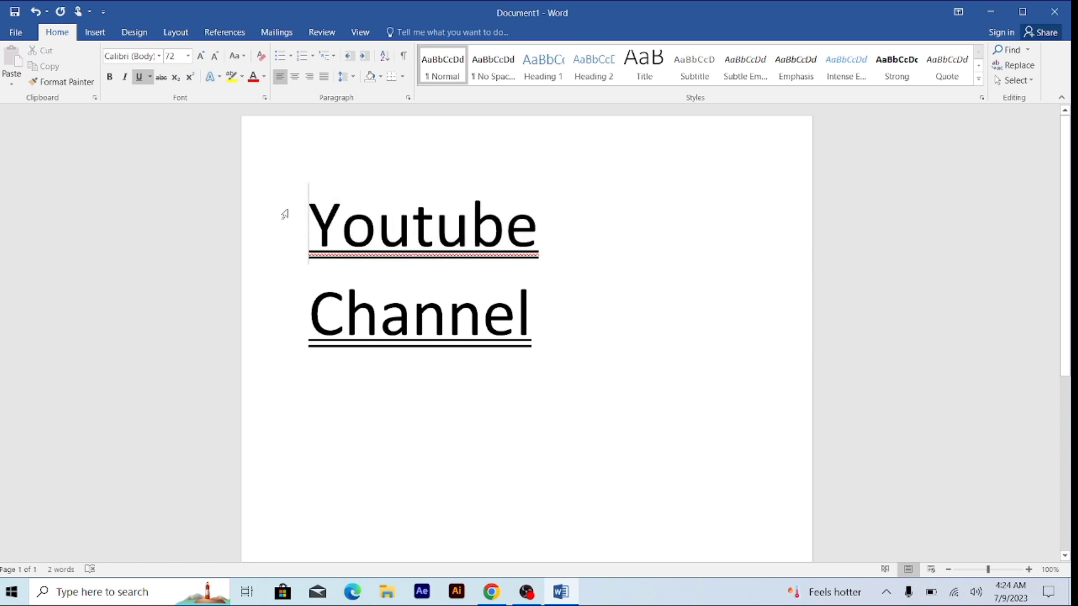
- Apply the middle inner shadow of the first row to the whole "Youtube Channel" text and keep the text selected
drag(310, 204, 533, 331)
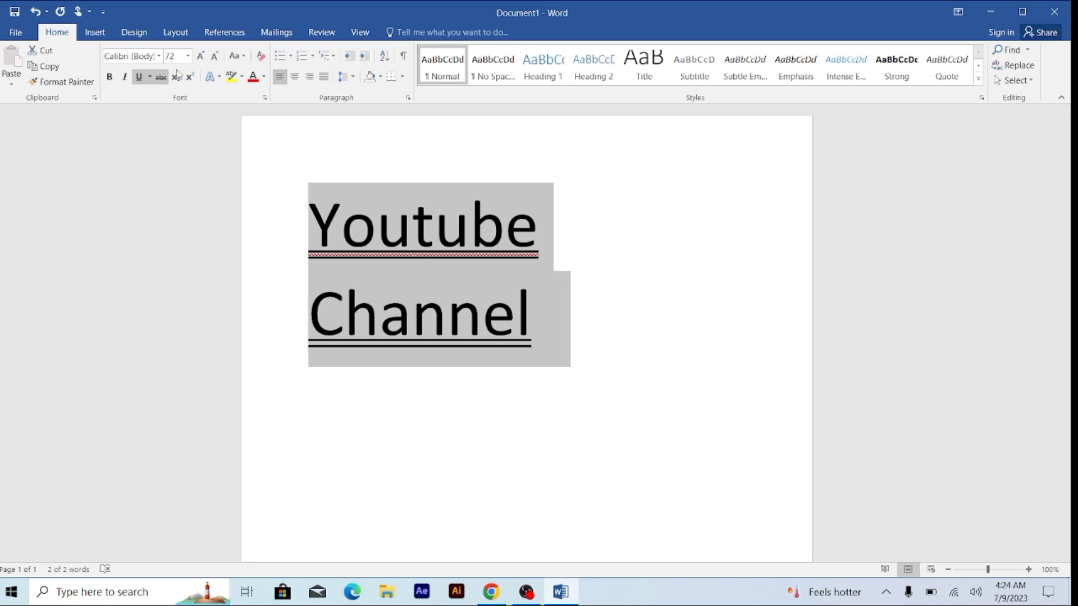
click(218, 79)
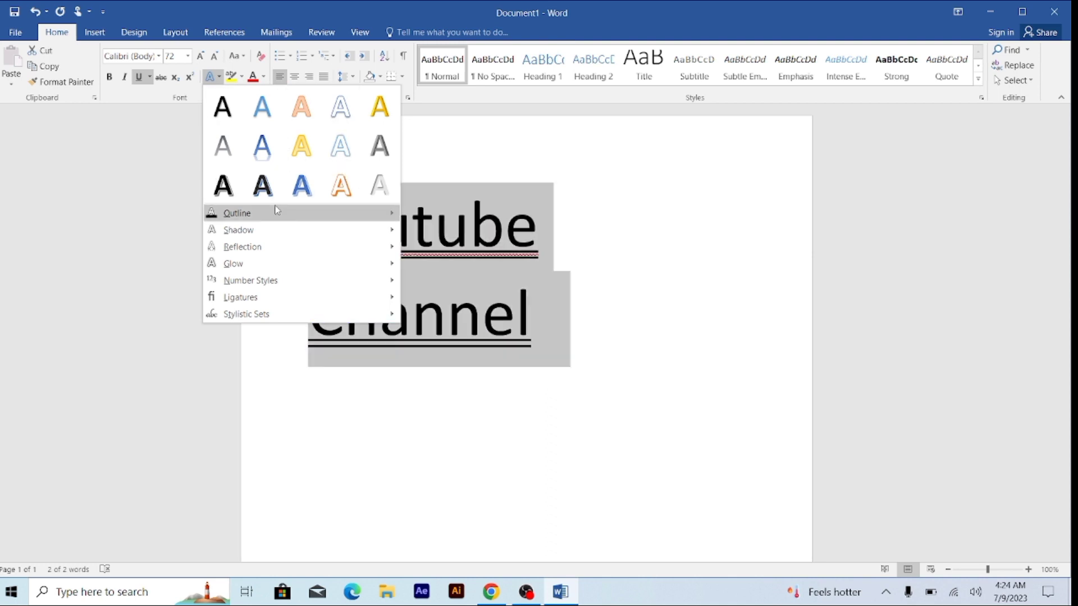
mouse_move(274, 209)
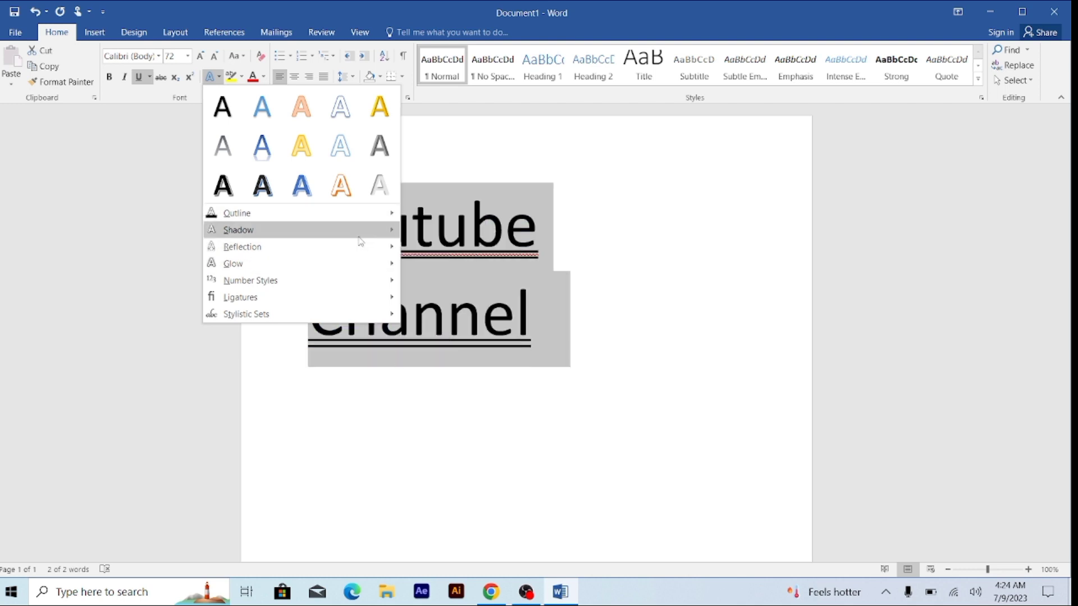
mouse_move(363, 231)
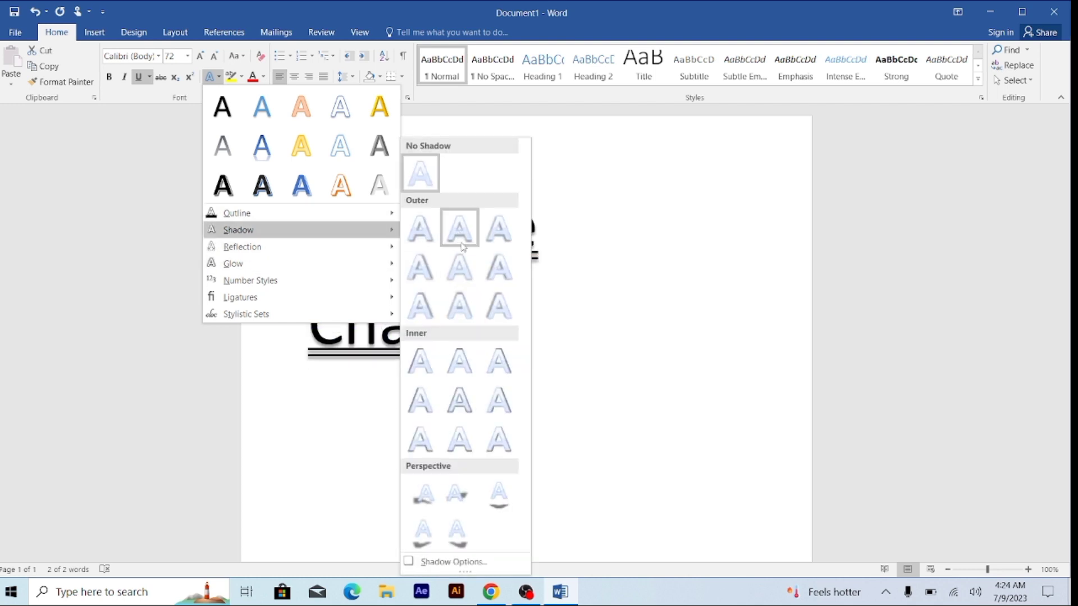
click(473, 358)
key(ctrl+a)
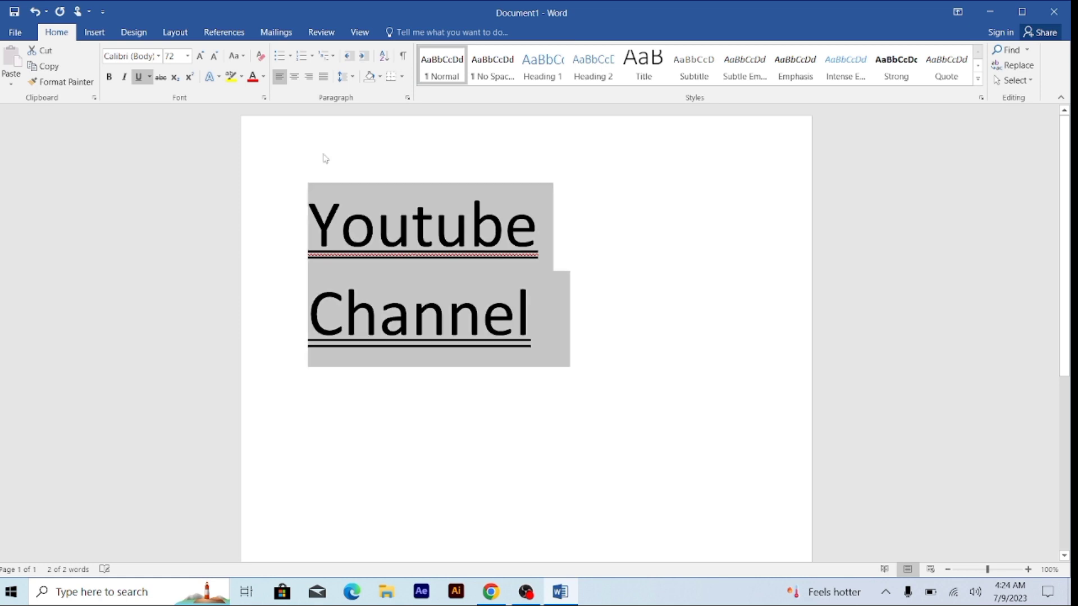
- Apply the last outer shadow of the third row to the whole text and reselect it
click(213, 79)
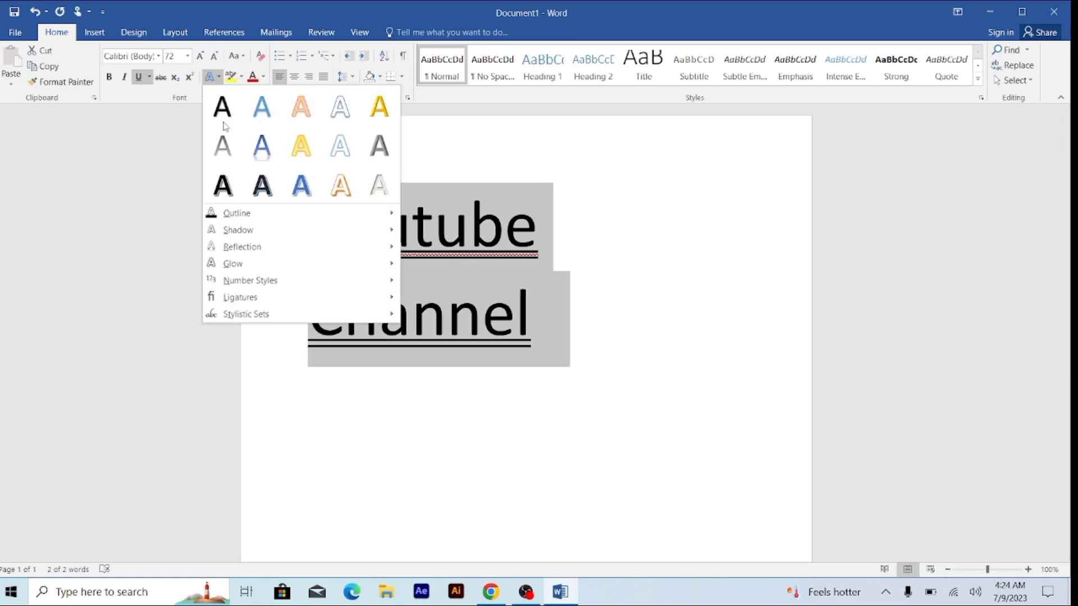
mouse_move(327, 239)
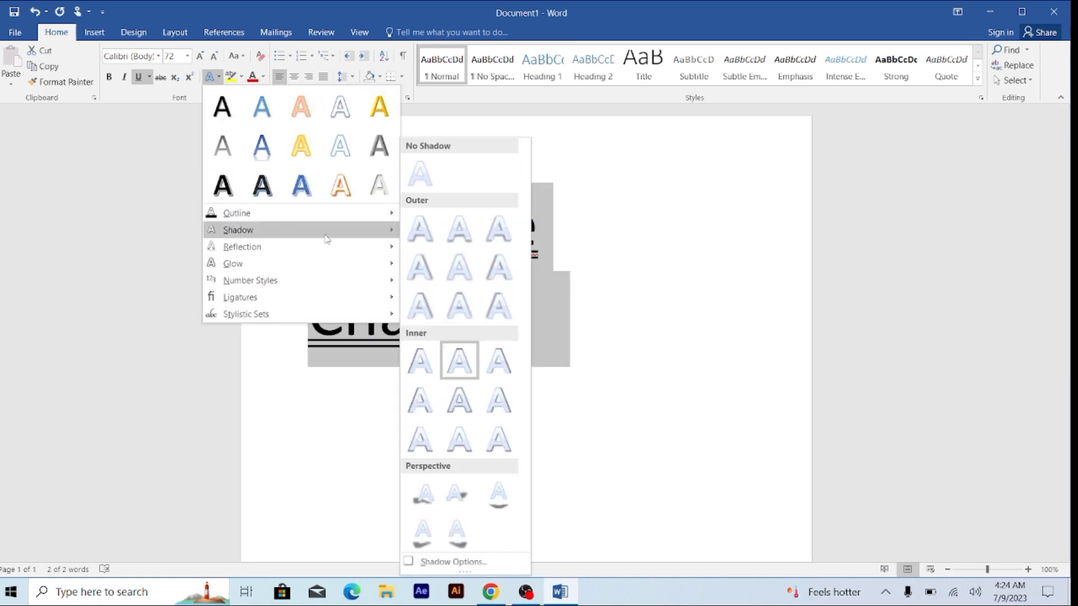
click(505, 299)
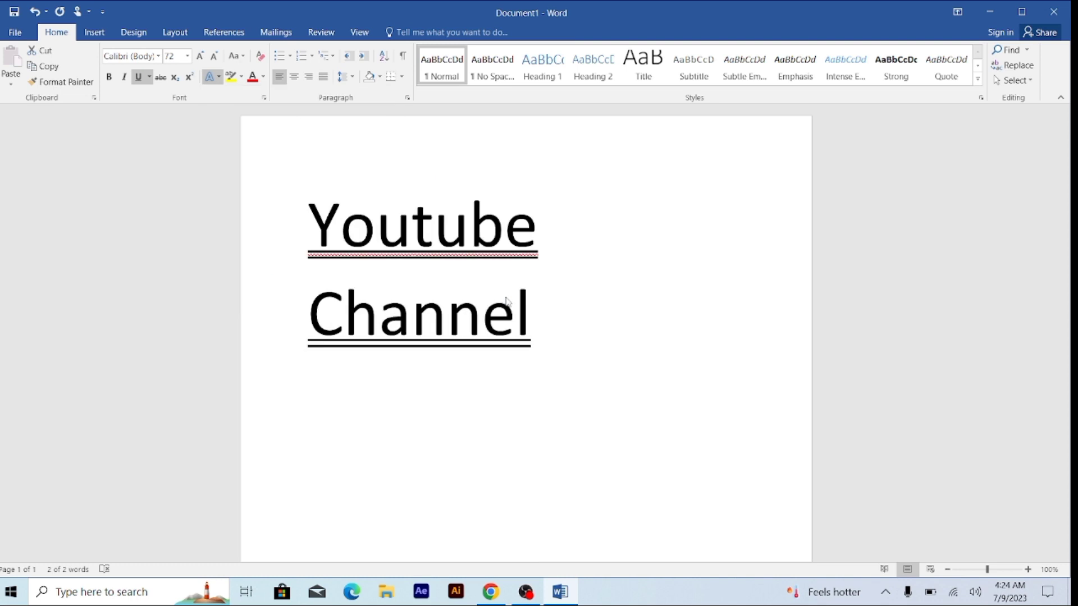
click(251, 222)
double_click(249, 222)
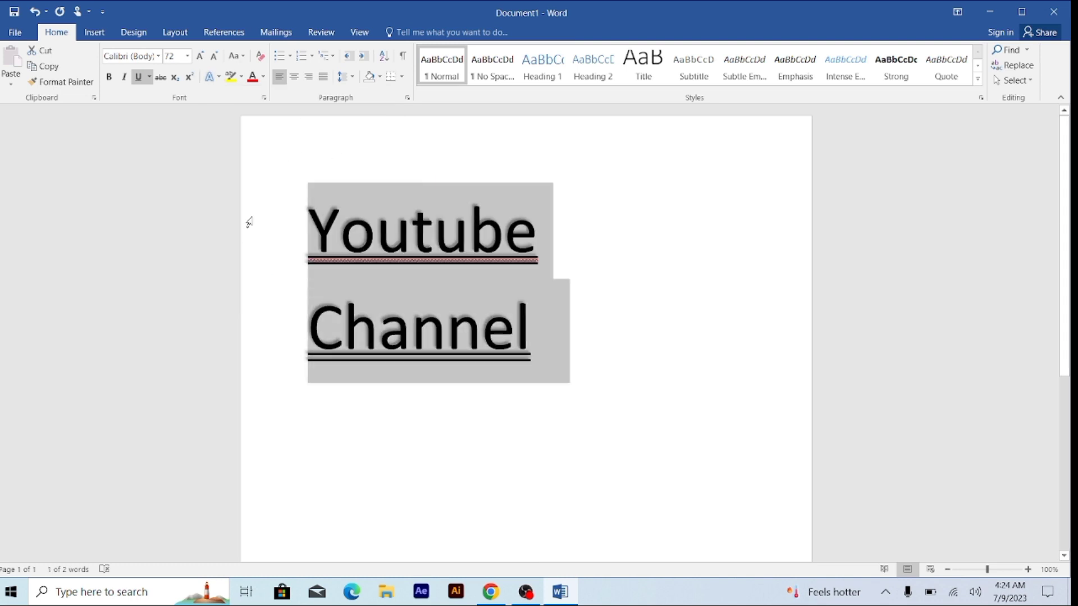
click(218, 79)
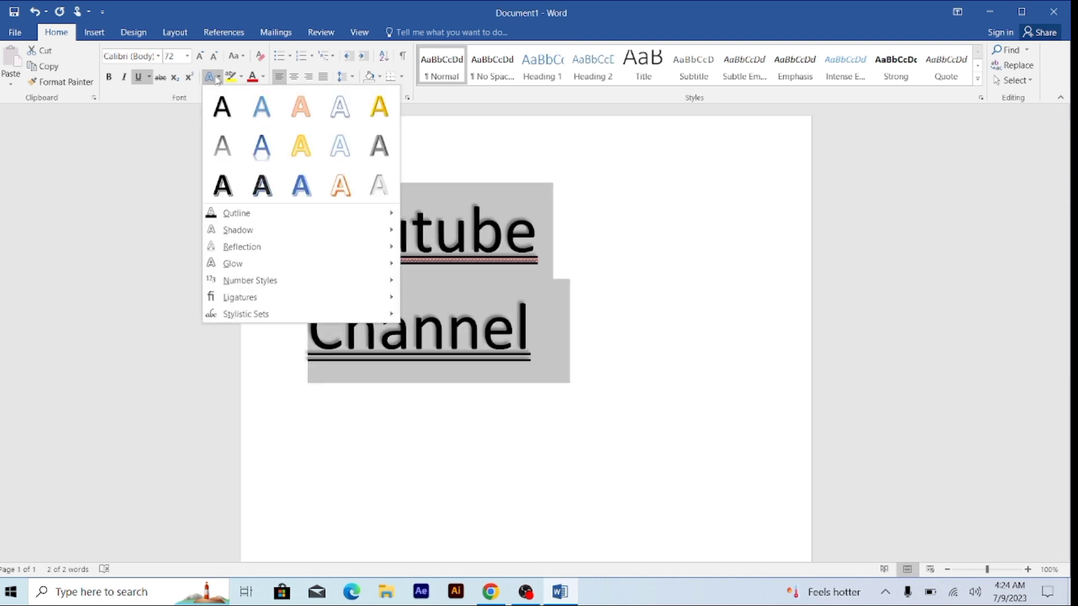
mouse_move(259, 254)
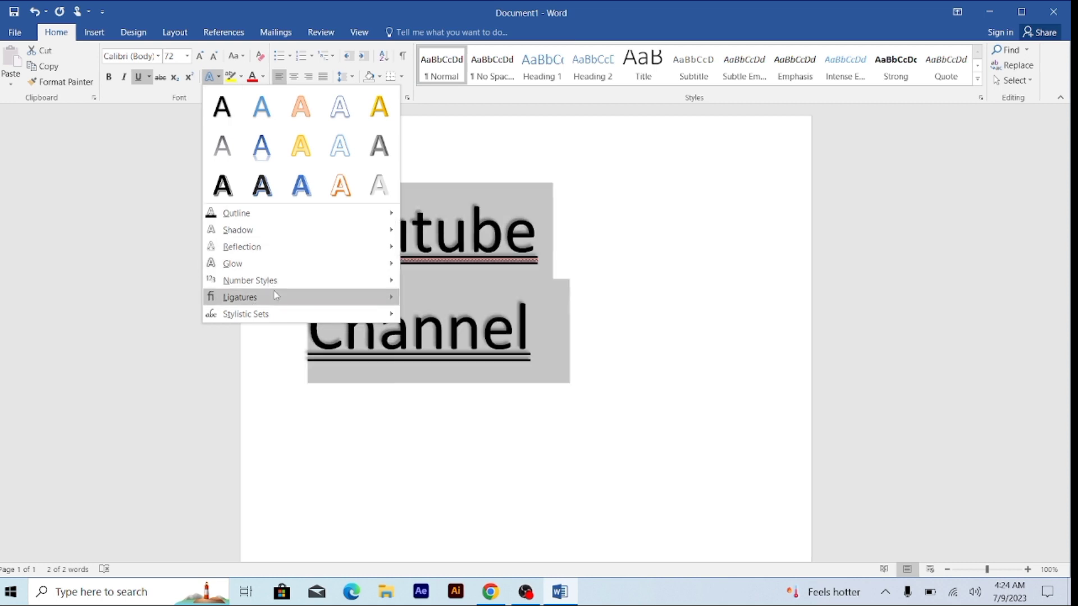
mouse_move(271, 284)
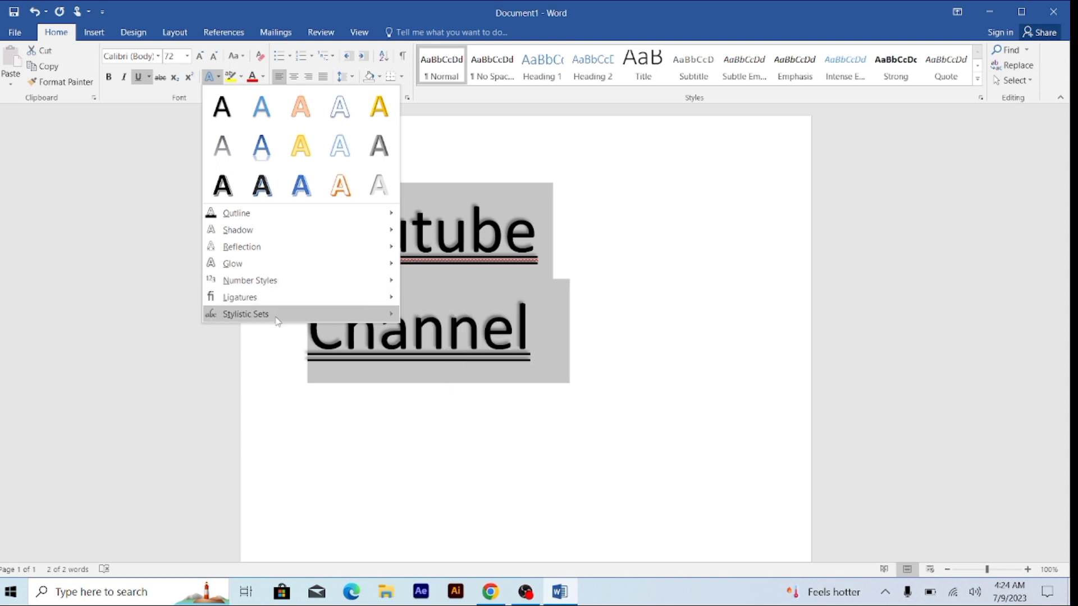
click(317, 400)
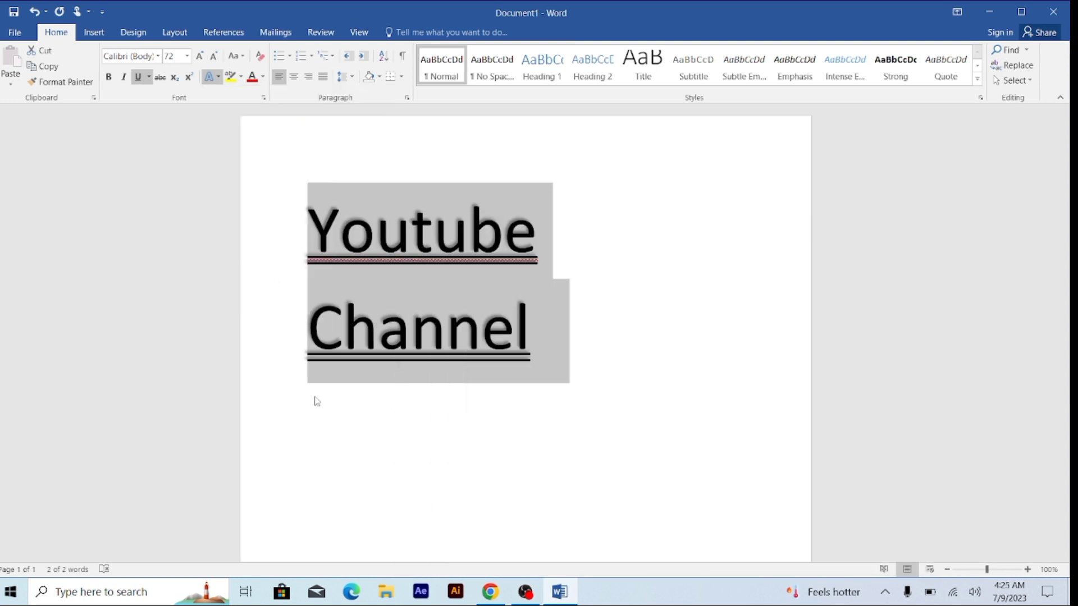
- Preview highlight colors on the word "Channel", set its font color to standard red, and deselect it
double_click(314, 399)
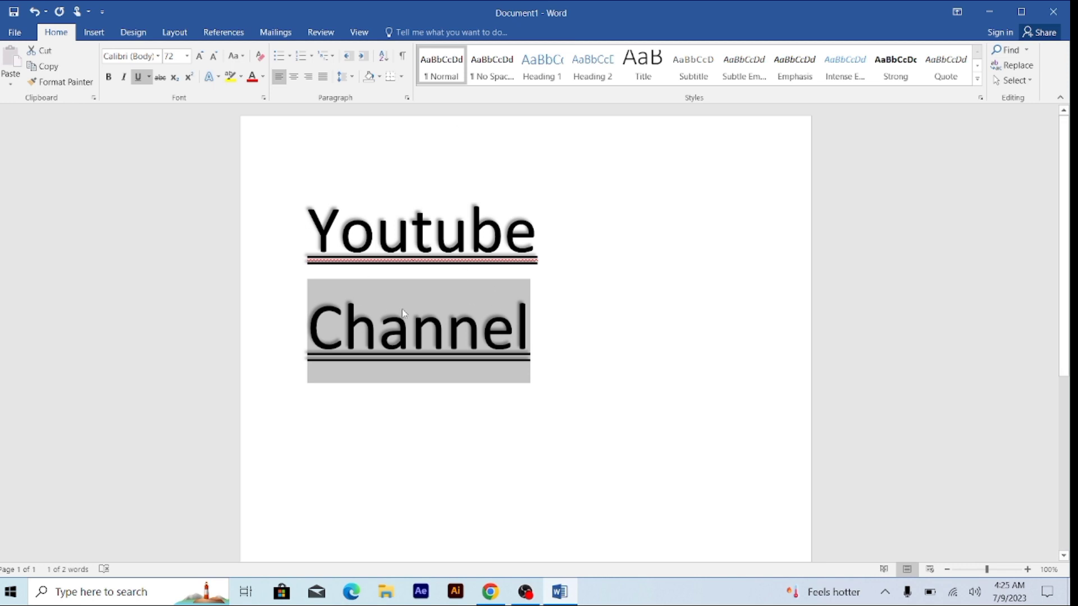
click(240, 78)
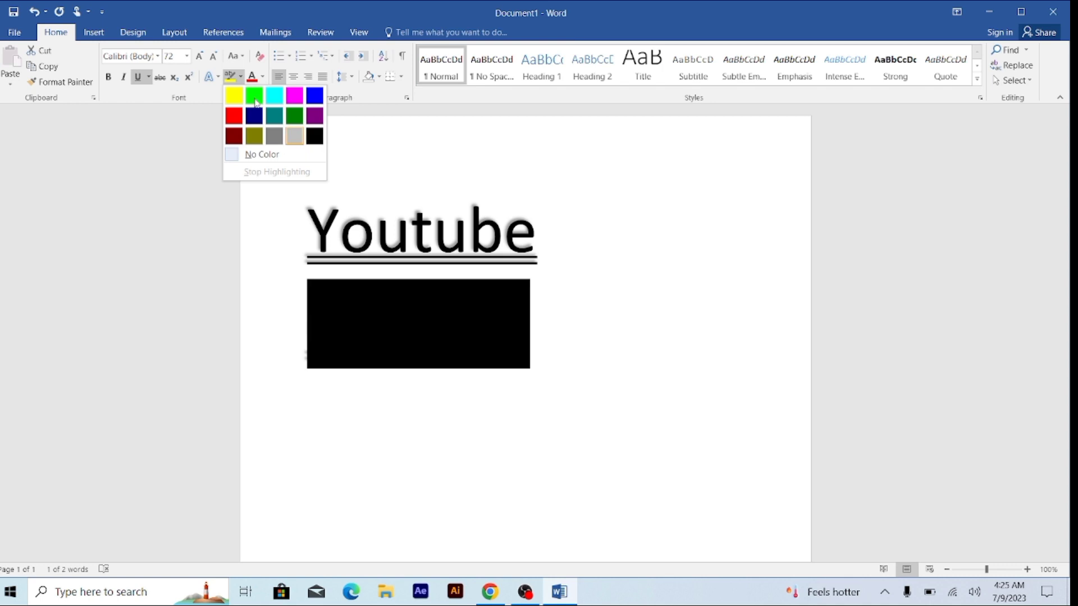
click(263, 79)
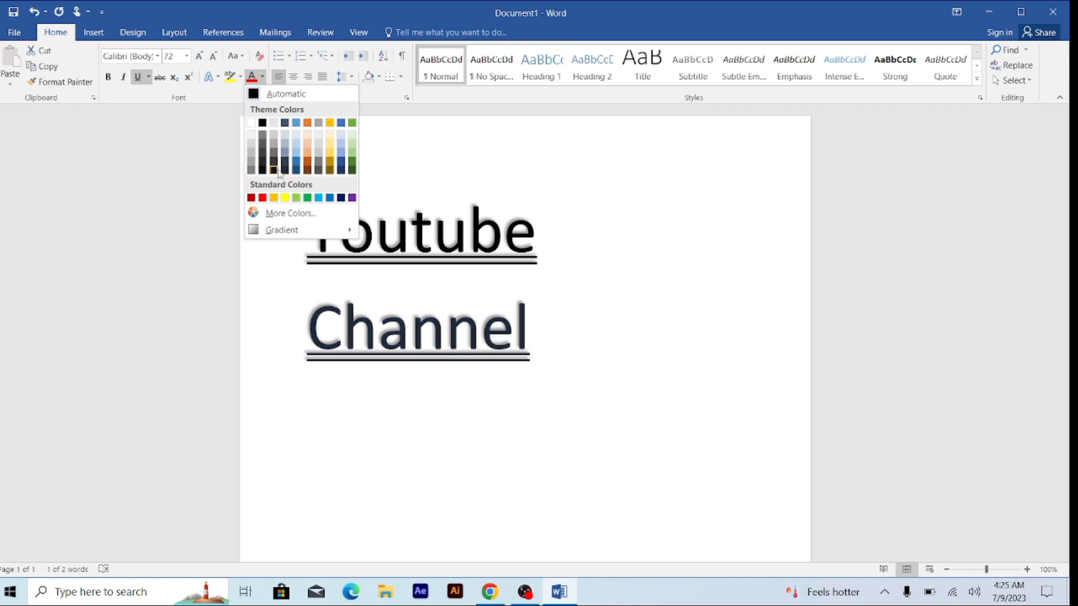
click(263, 199)
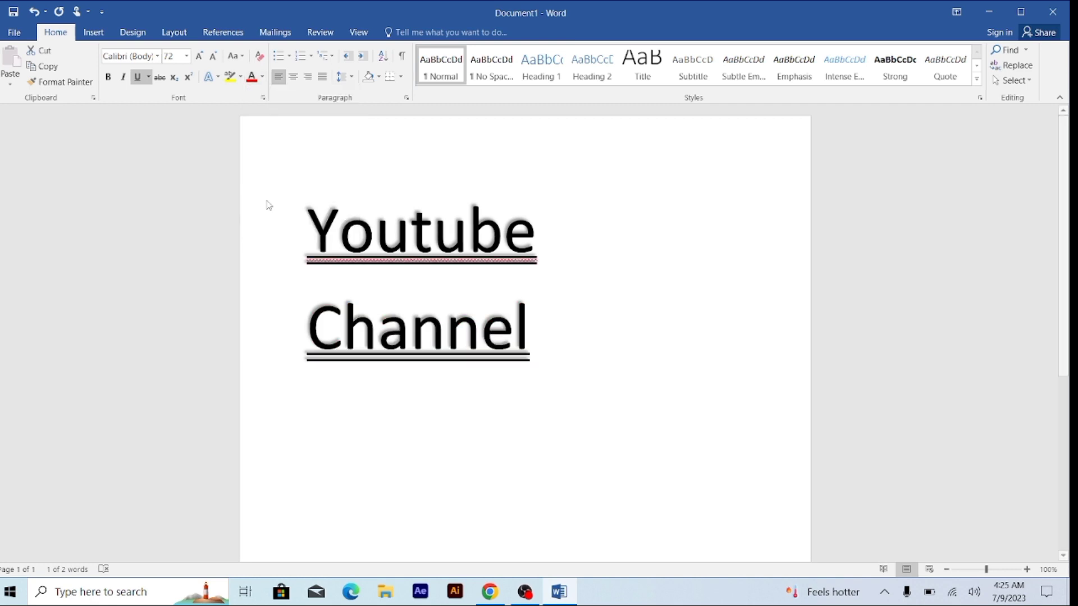
click(345, 206)
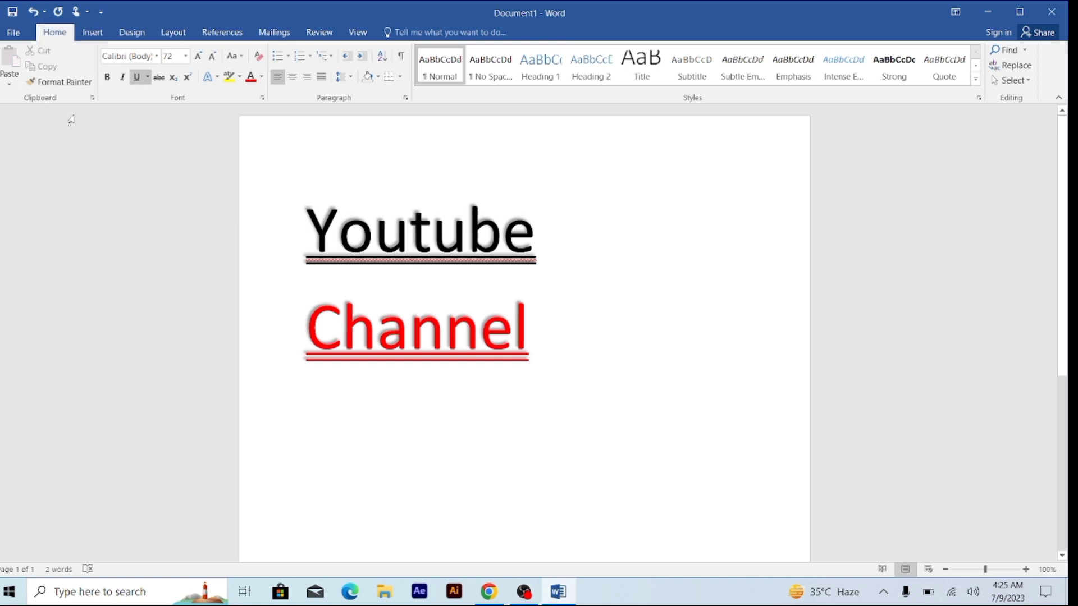
- Save the document in the Documents folder as a Word Document named "yotube channel 1"
click(12, 32)
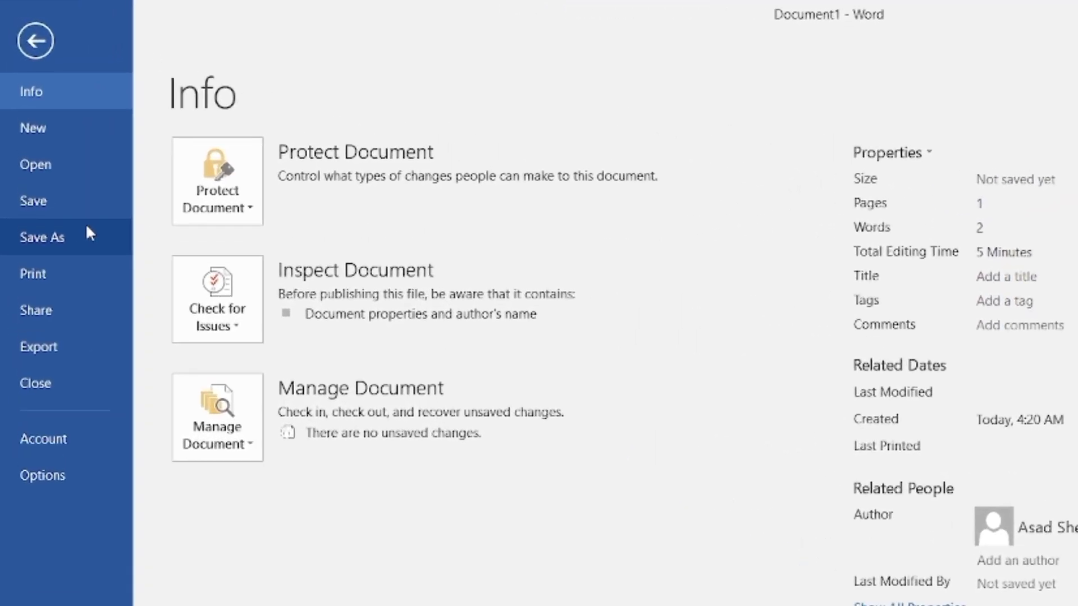
click(88, 234)
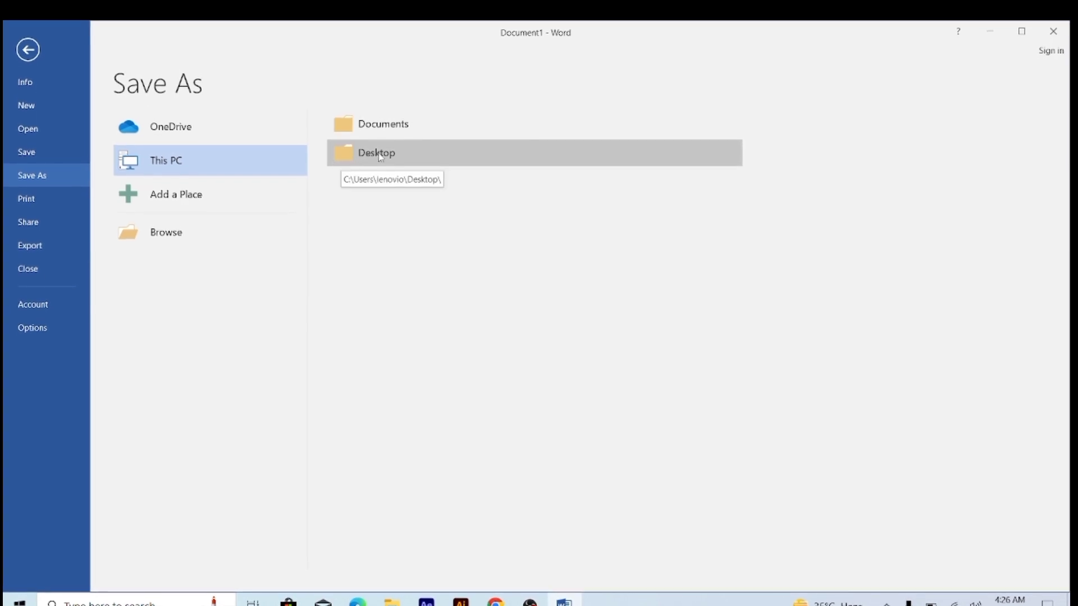
click(407, 167)
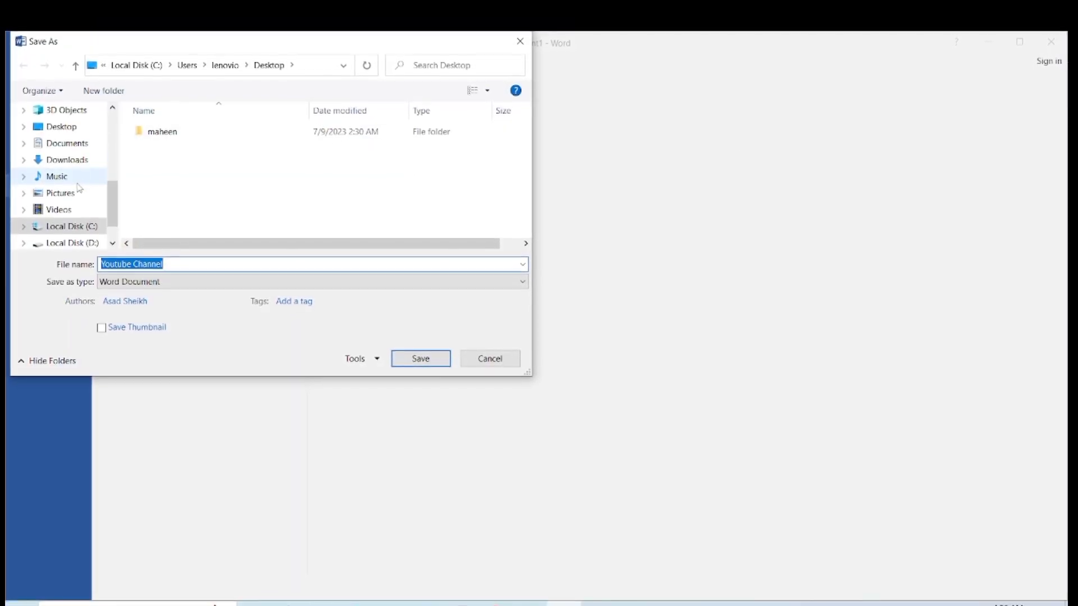
click(76, 141)
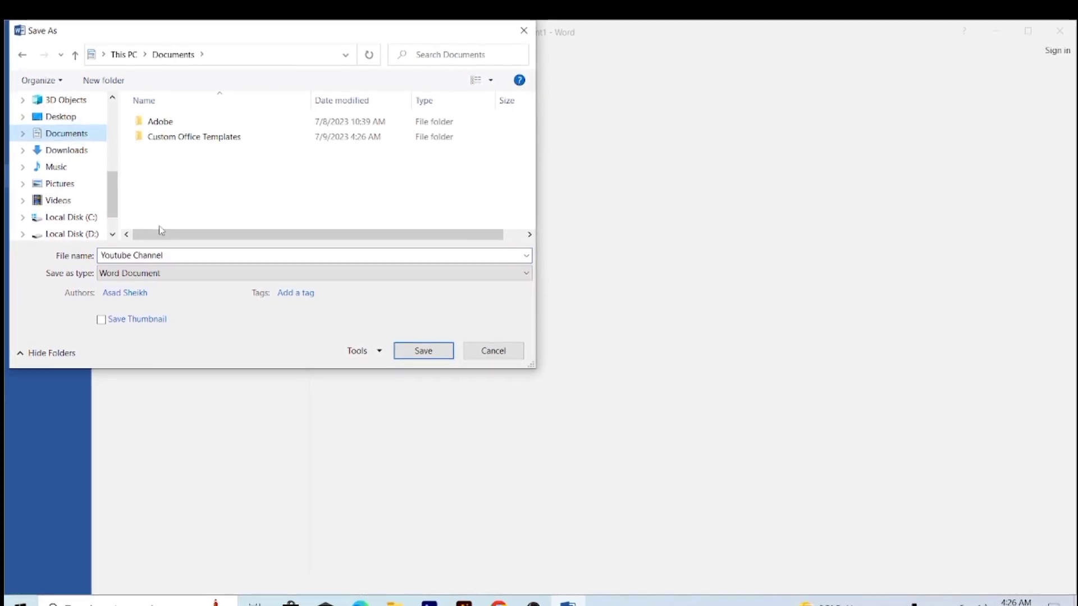
click(184, 258)
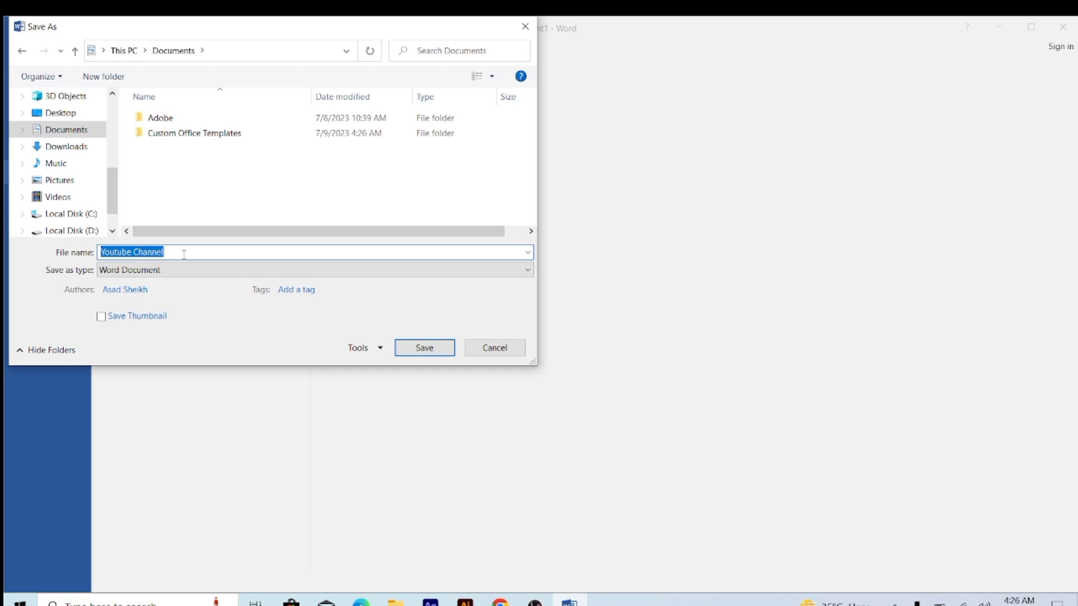
key(BackSpace)
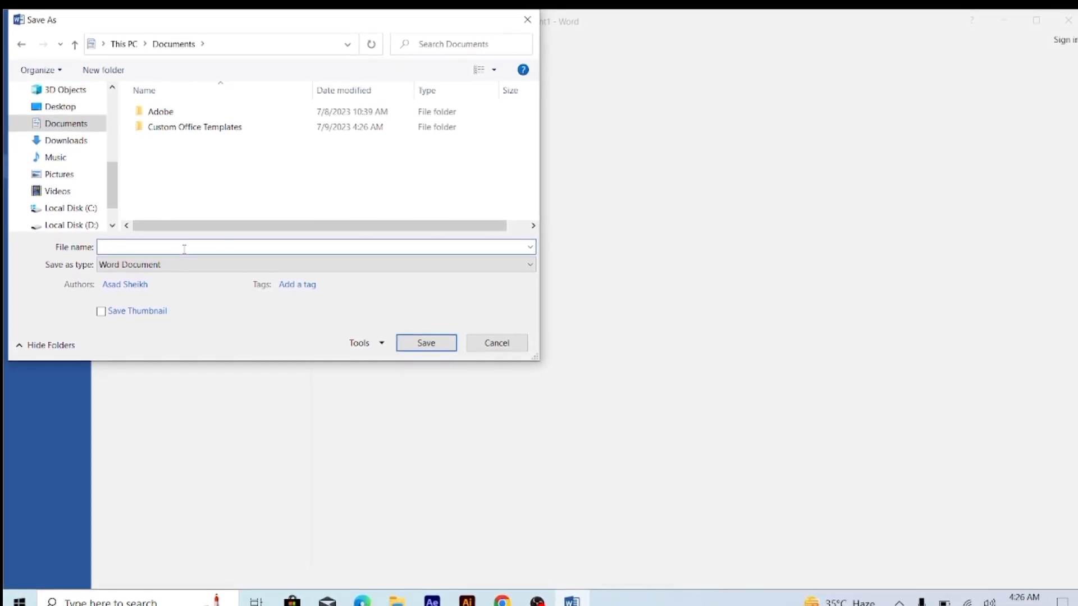
text(yotube)
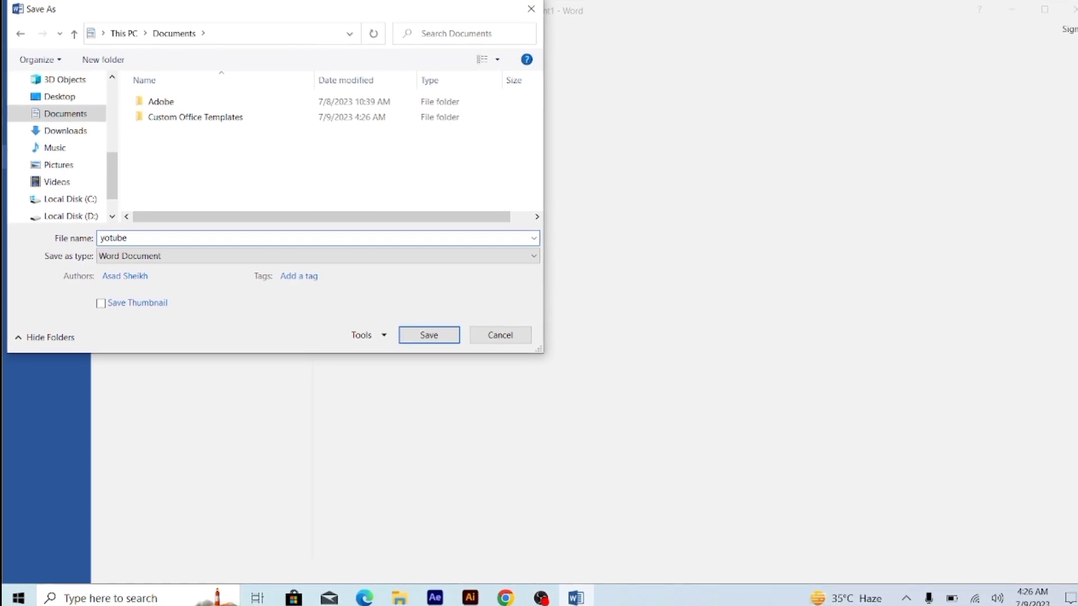
text( channel 1)
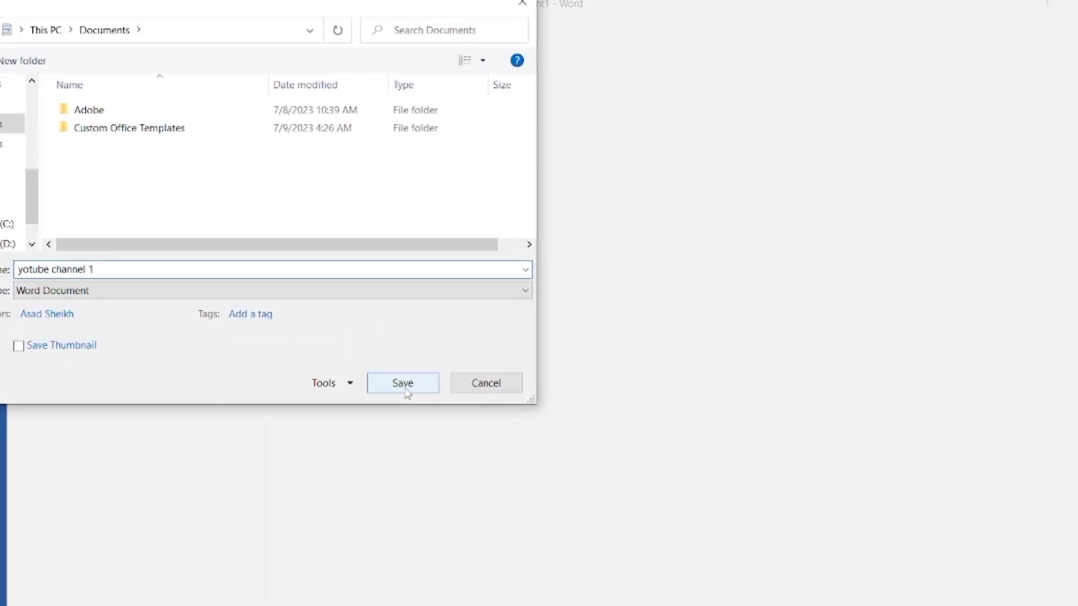
click(370, 420)
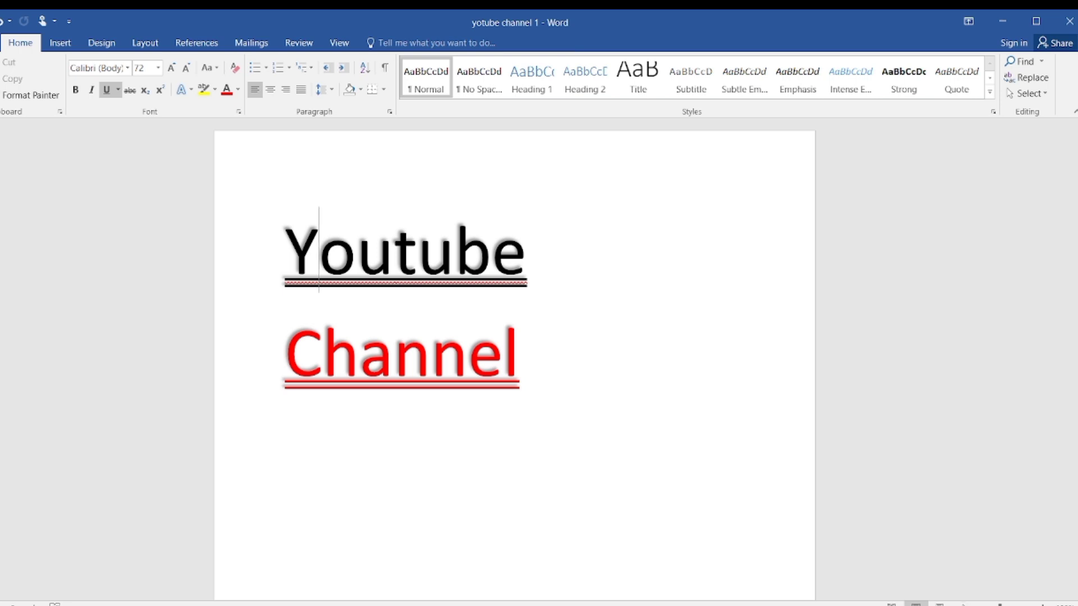
- Zoom the page out and step the zoom back in to its original level
drag(1000, 605, 993, 605)
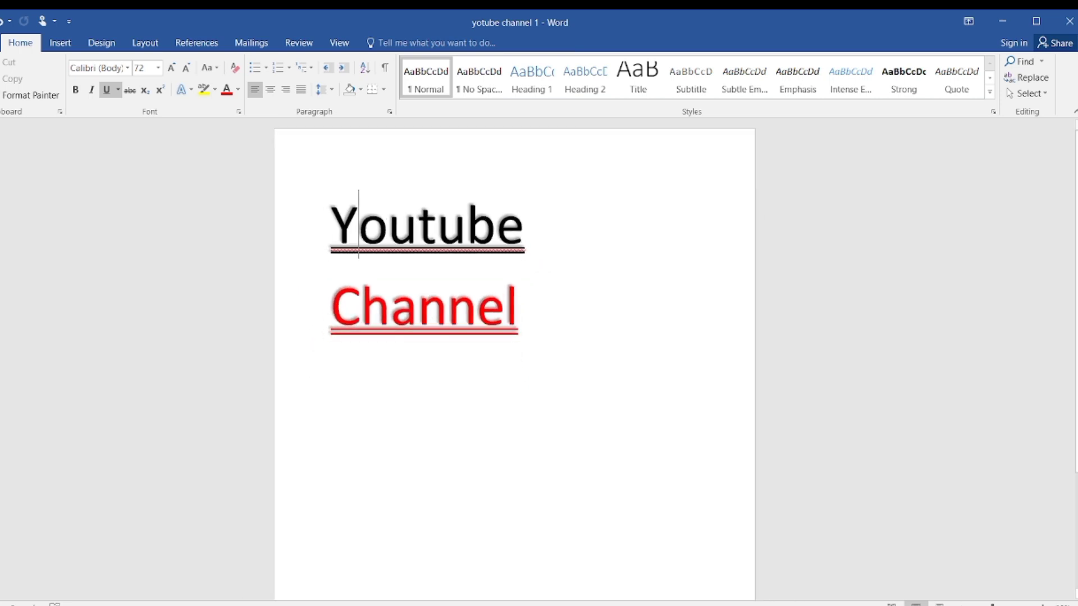
click(1038, 605)
click(1040, 605)
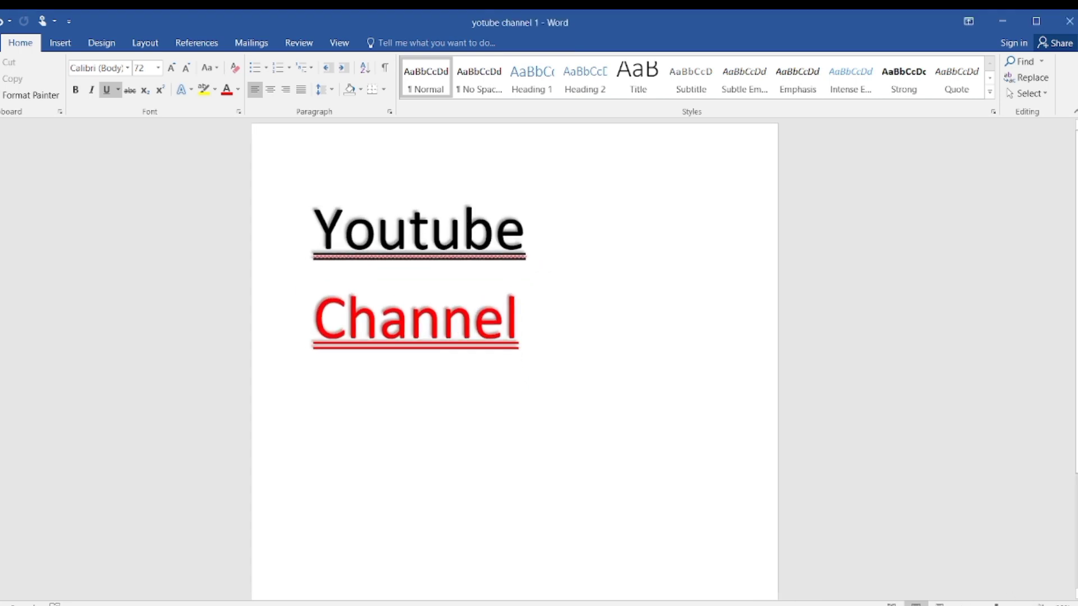
click(1040, 605)
click(1040, 605)
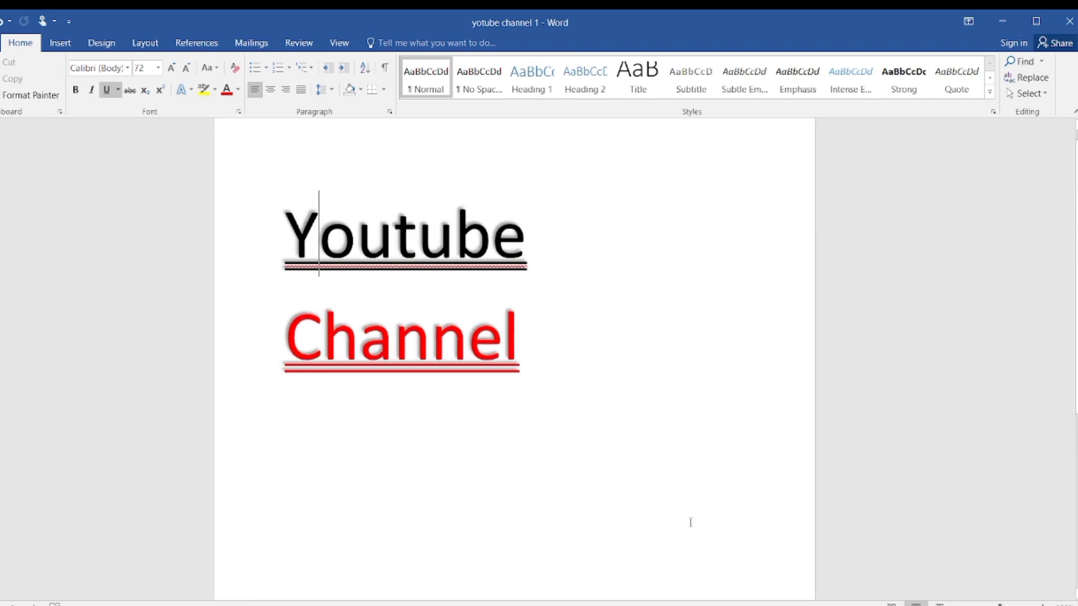